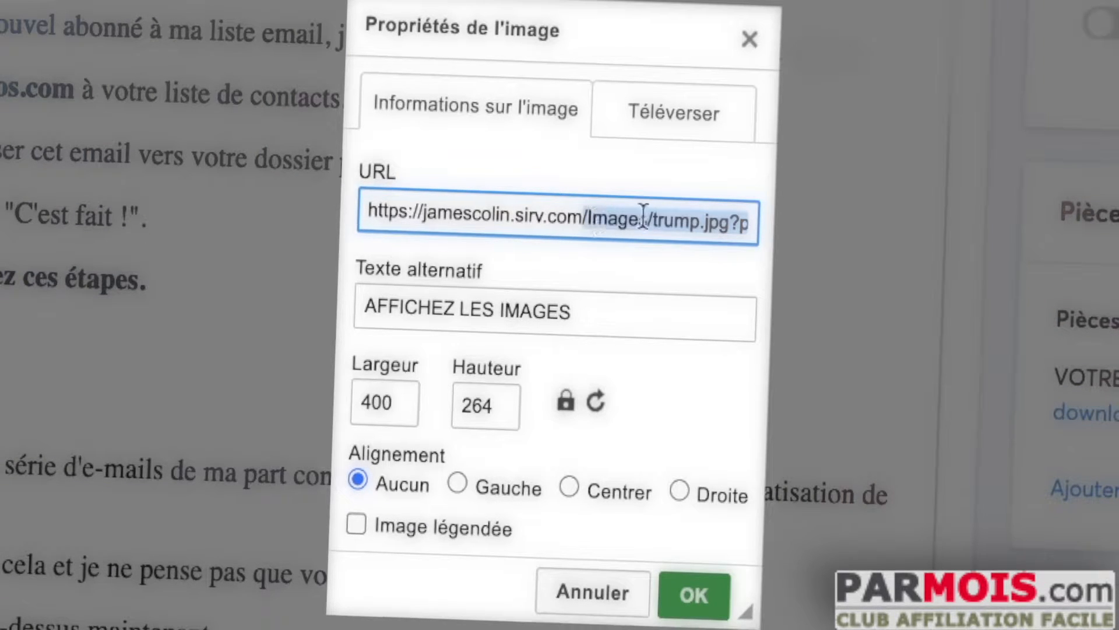
Step: Examine the welcome image's URL in its properties, including the profile parameter and {email} placeholder, and close the properties without changes
{"action": "left_click", "coordinate": [660, 218]}
{"action": "left_click_drag", "start_coordinate": [639, 220], "coordinate": [435, 208]}
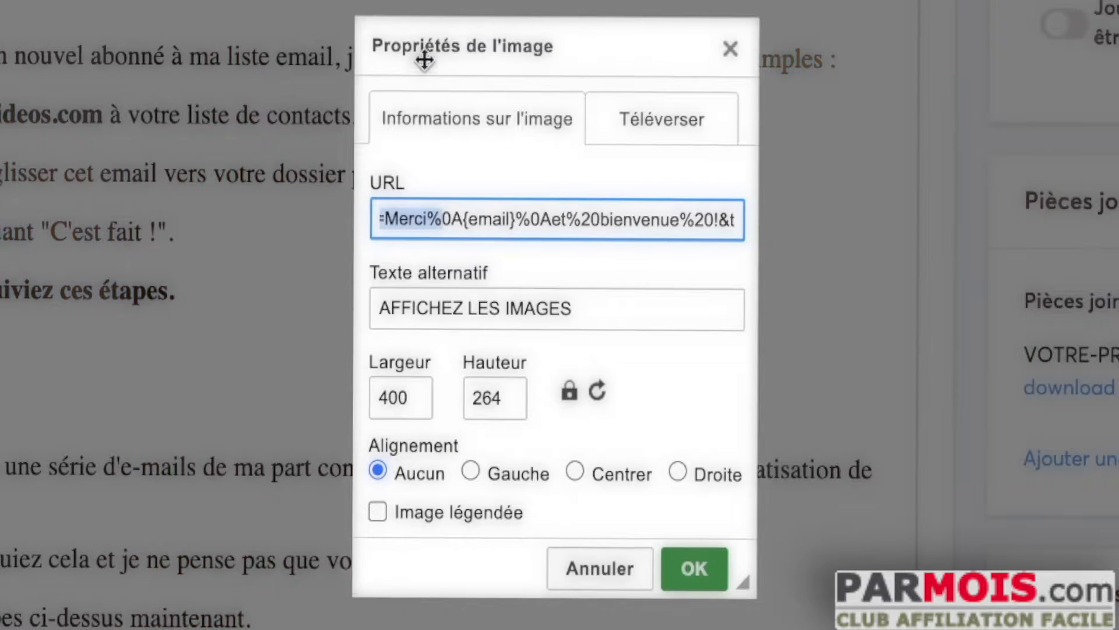
{"action": "left_click_drag", "start_coordinate": [522, 219], "coordinate": [629, 220]}
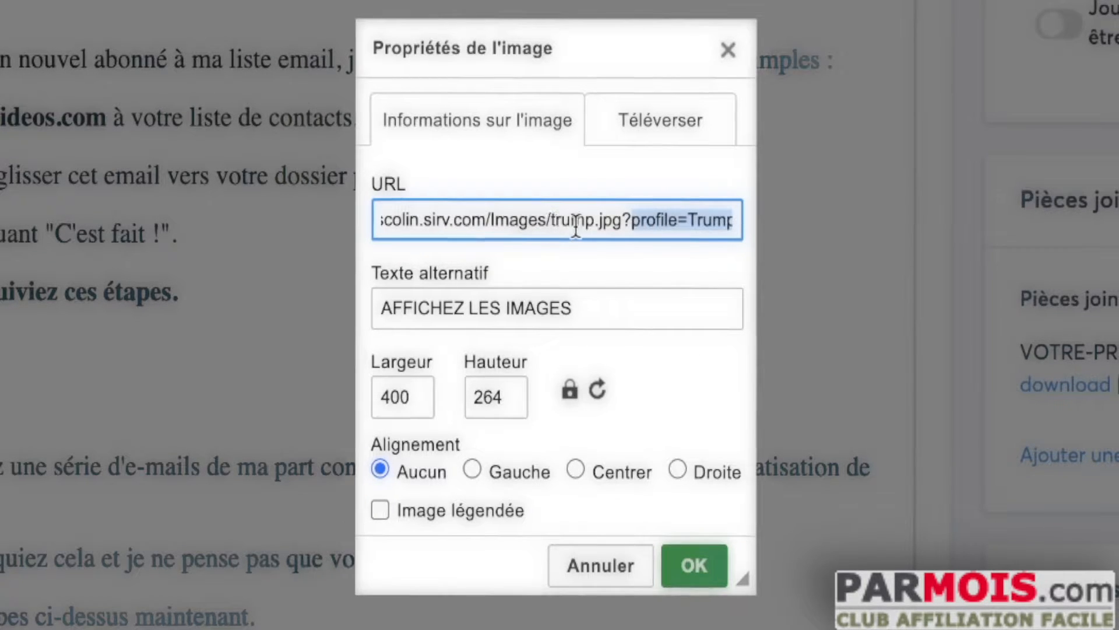
{"action": "left_click_drag", "start_coordinate": [602, 221], "coordinate": [637, 222]}
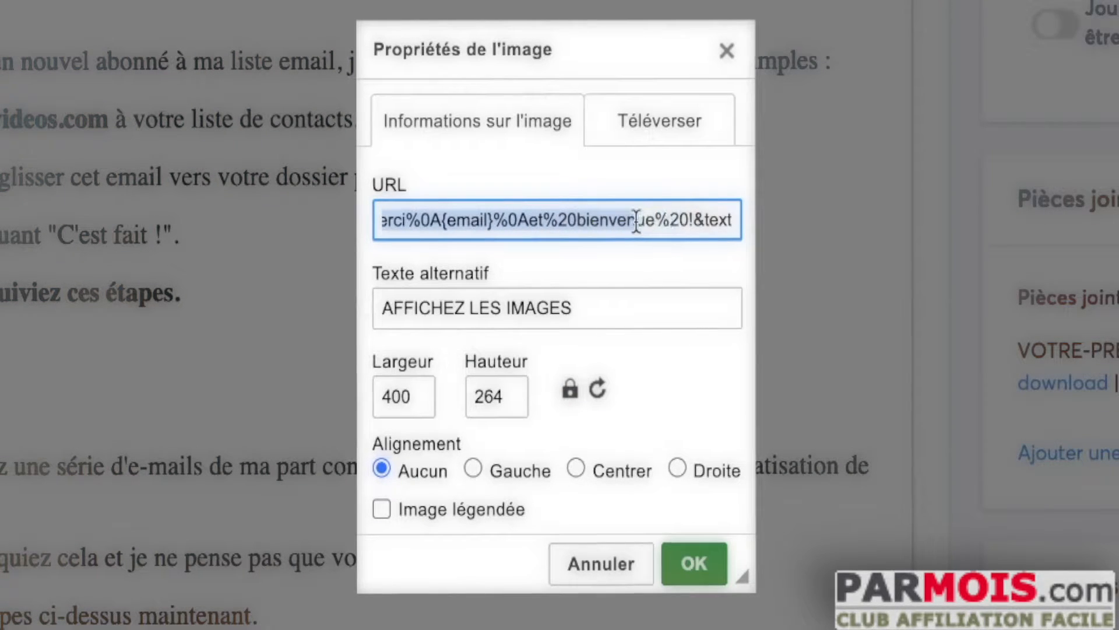
{"action": "left_click", "coordinate": [430, 224]}
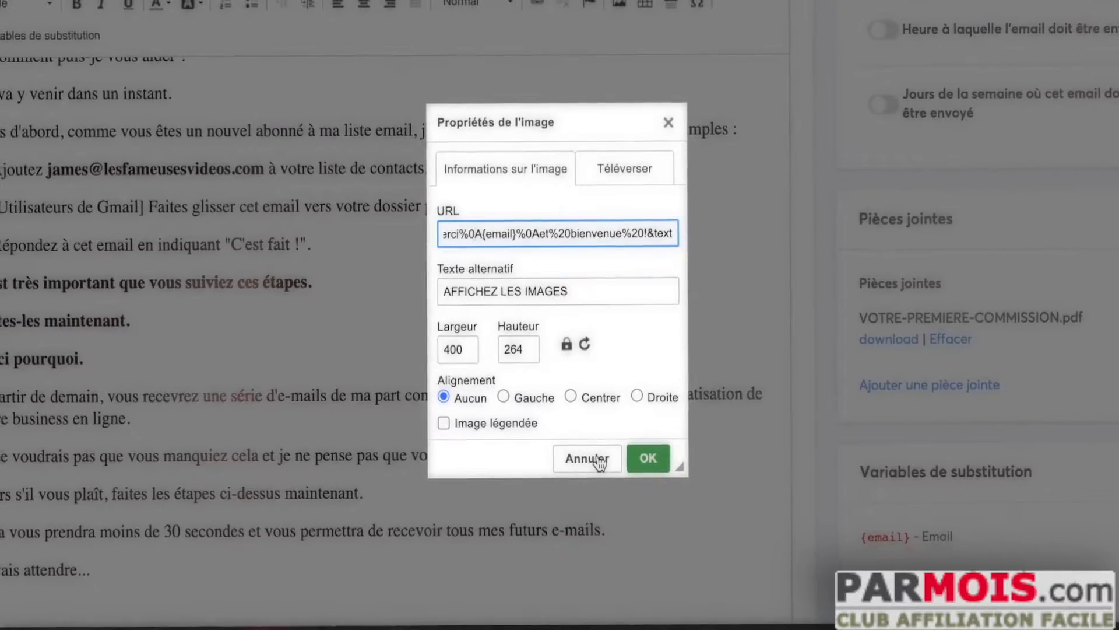
{"action": "left_click", "coordinate": [600, 459]}
Step: View the link settings for the welcome image in the email body and close them without adding a link
{"action": "scroll", "coordinate": [441, 271], "scroll_direction": "down", "scroll_amount": 5}
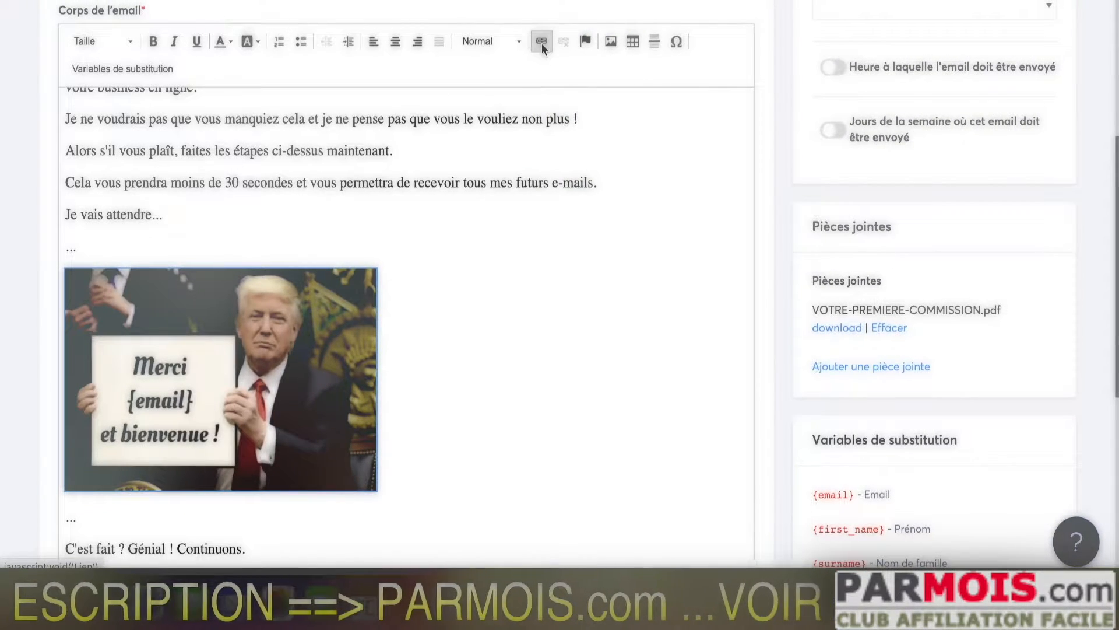
{"action": "left_click", "coordinate": [541, 42]}
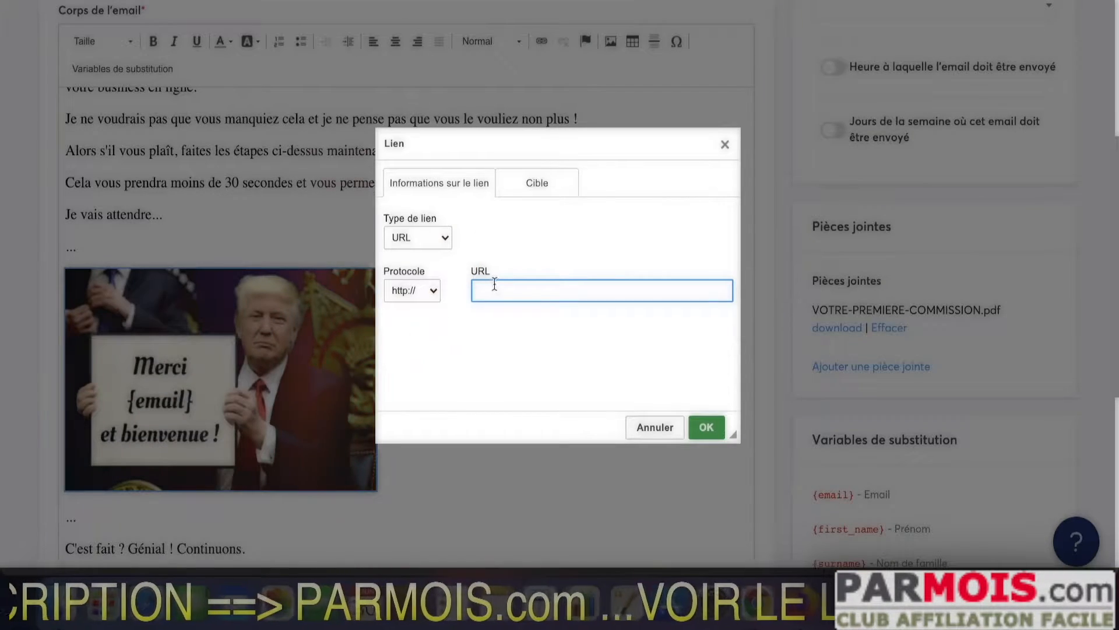
{"action": "left_click", "coordinate": [651, 428]}
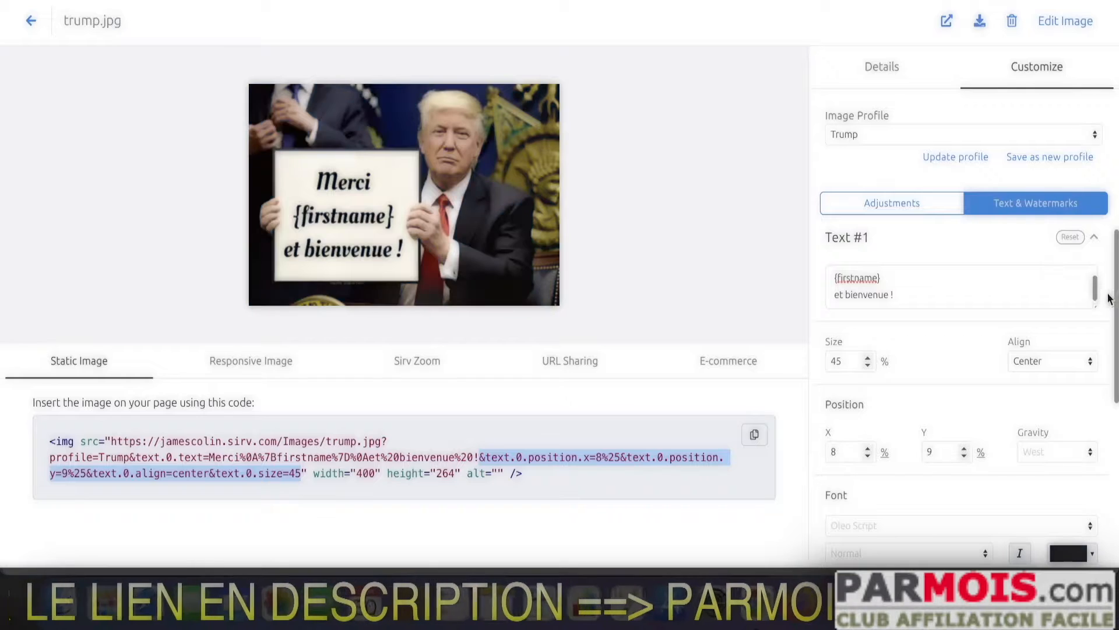
Step: In Sirv, change the placeholder in trump.jpg's first overlay text to {first_name}
{"action": "left_click", "coordinate": [890, 287]}
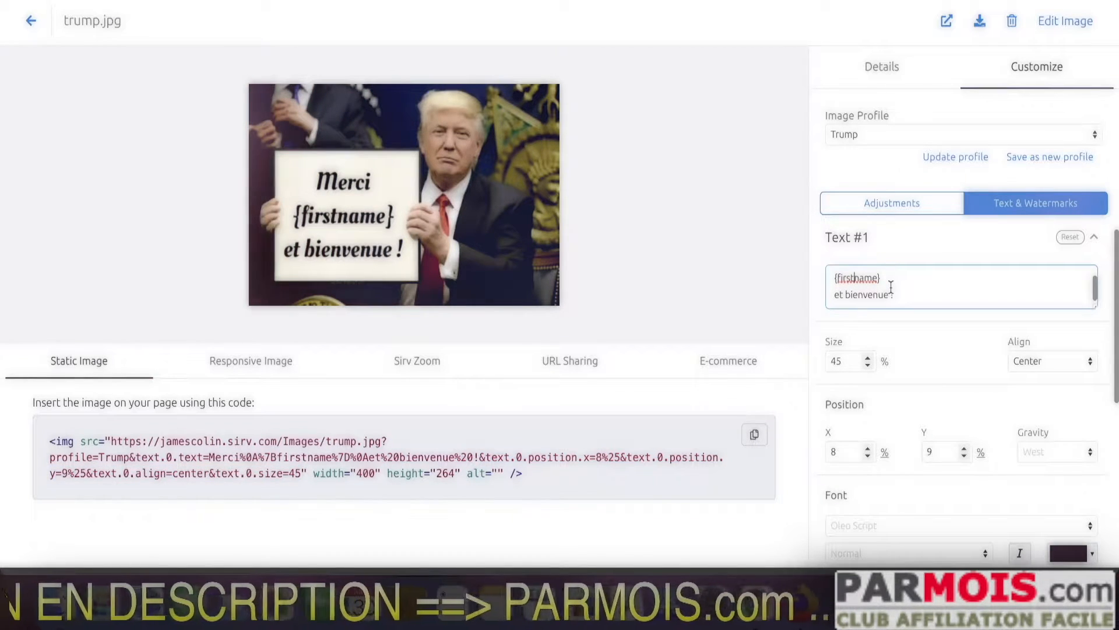
{"action": "key", "text": "Left"}
{"action": "key", "text": "Left"}
{"action": "key", "text": "Left"}
{"action": "key", "text": "Left"}
{"action": "key", "text": "Left"}
{"action": "type", "text": "_"}
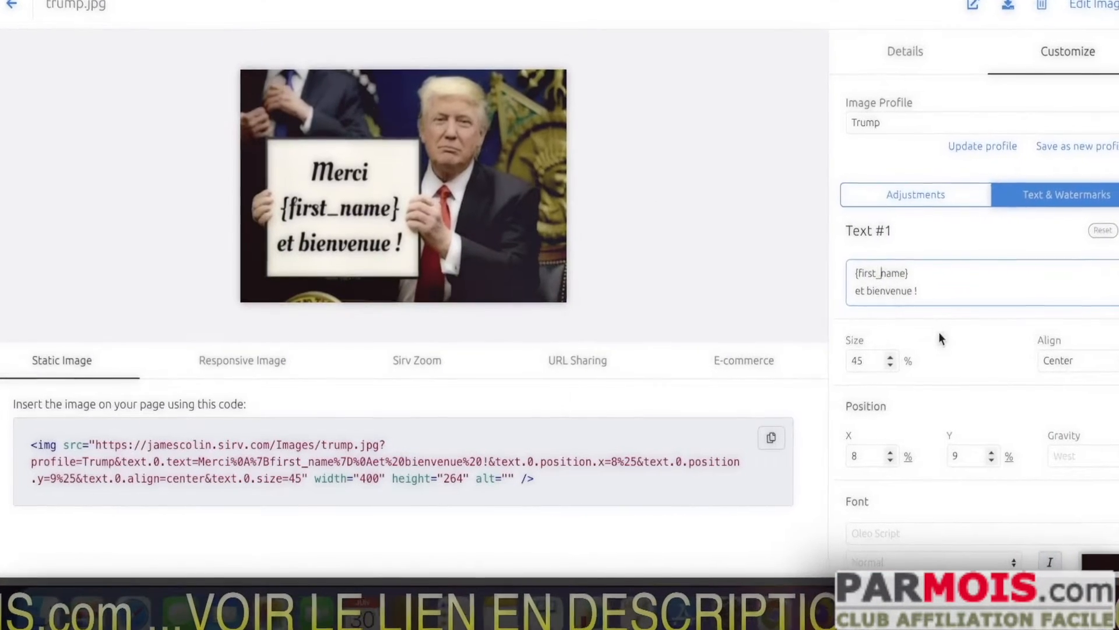
Step: Examine the static image code, highlighting the full source URL and the encoded braces %7B and %7D around first_name
{"action": "scroll", "coordinate": [937, 328], "scroll_direction": "down", "scroll_amount": 2}
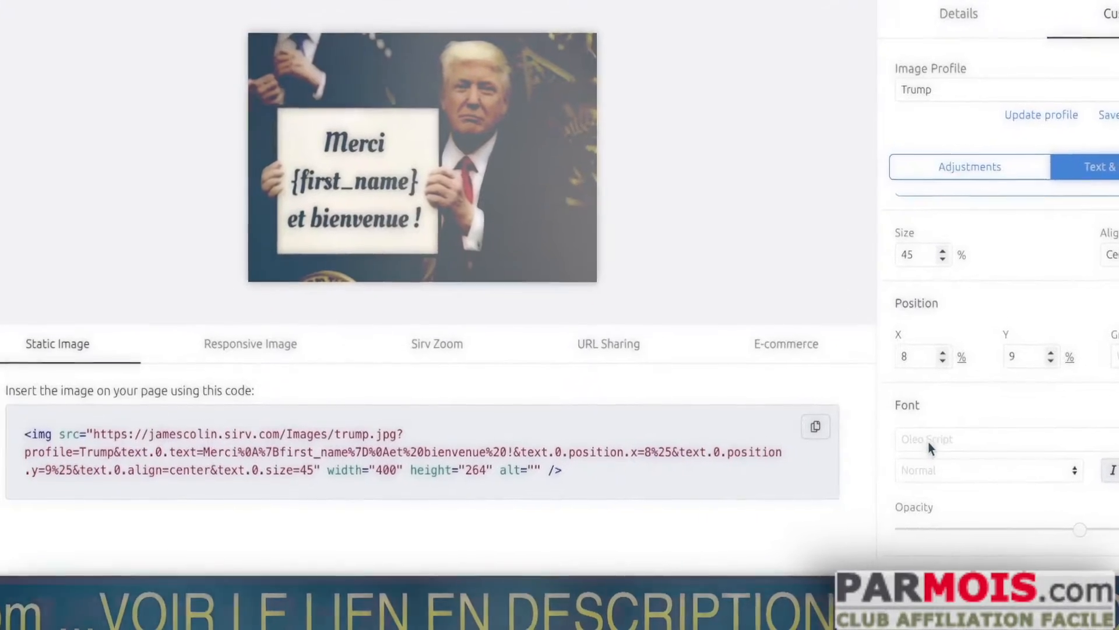
{"action": "scroll", "coordinate": [968, 403], "scroll_direction": "down", "scroll_amount": 1}
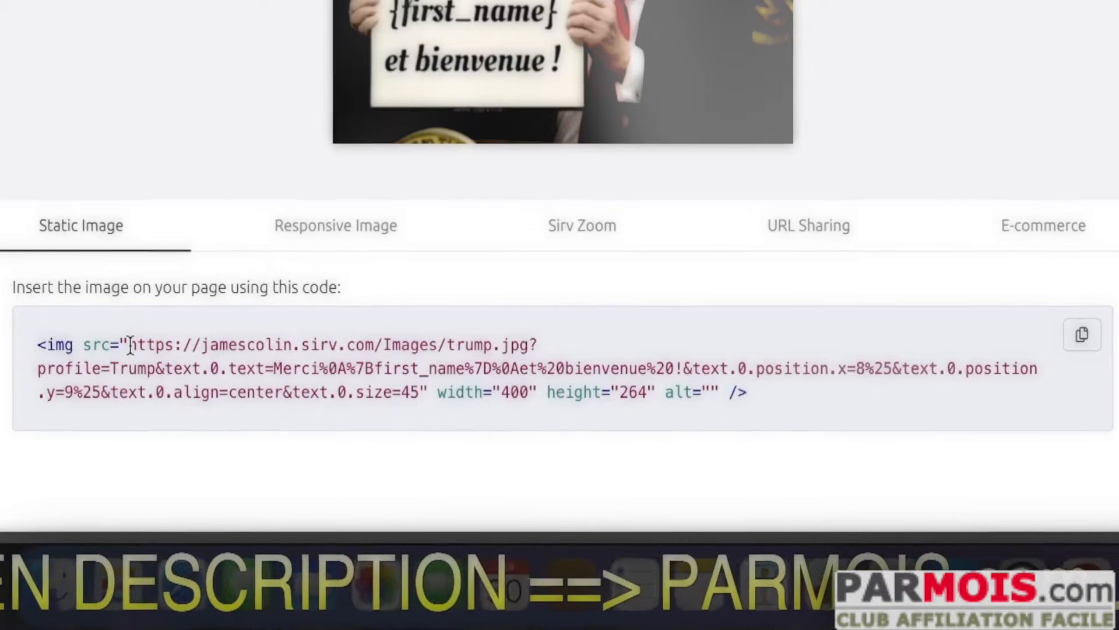
{"action": "left_click_drag", "start_coordinate": [127, 345], "coordinate": [415, 395]}
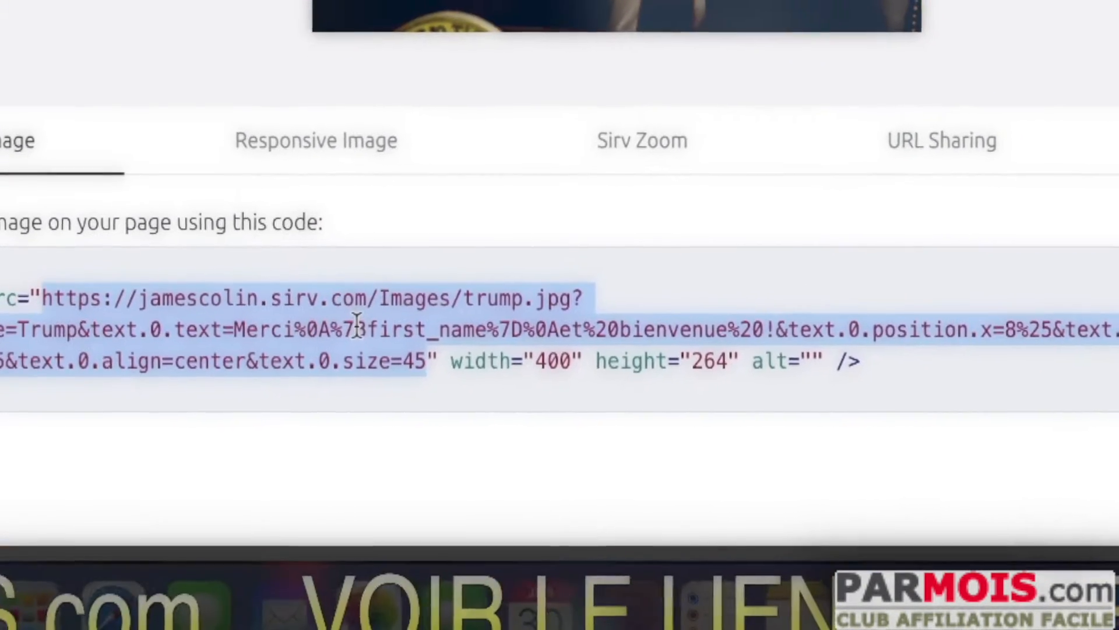
{"action": "left_click", "coordinate": [326, 375]}
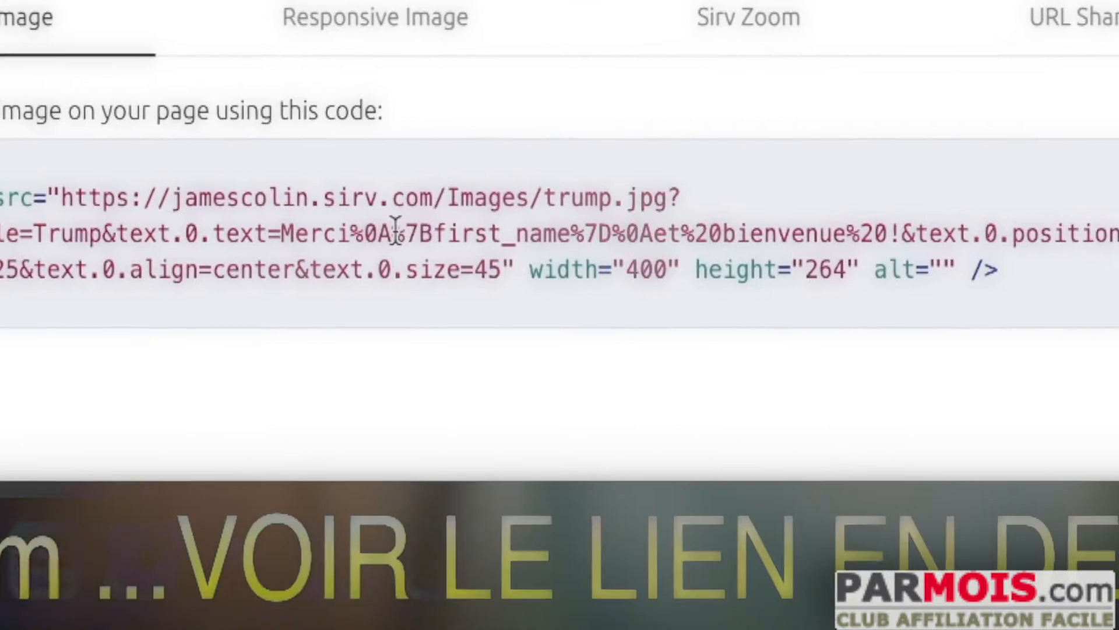
{"action": "left_click_drag", "start_coordinate": [408, 207], "coordinate": [450, 208]}
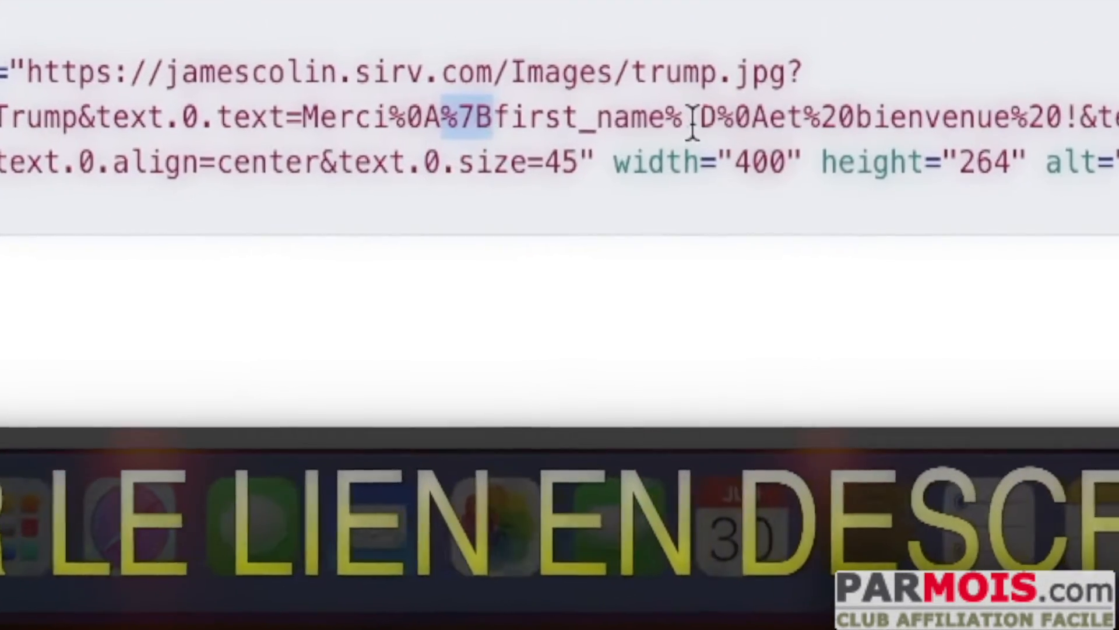
{"action": "left_click_drag", "start_coordinate": [654, 126], "coordinate": [683, 151]}
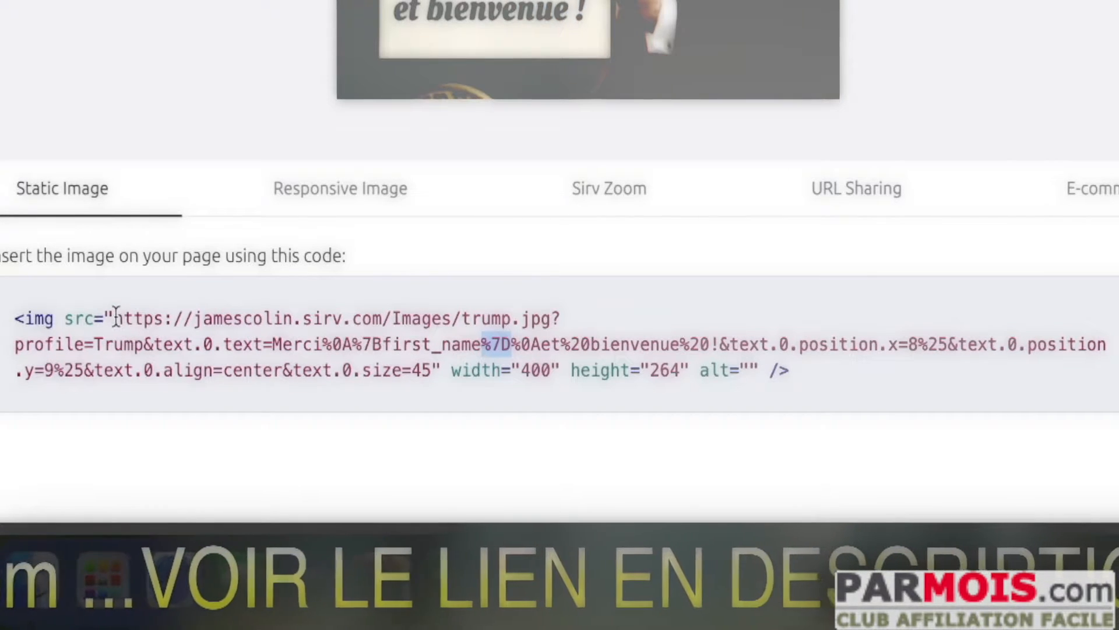
{"action": "left_click_drag", "start_coordinate": [239, 338], "coordinate": [435, 368]}
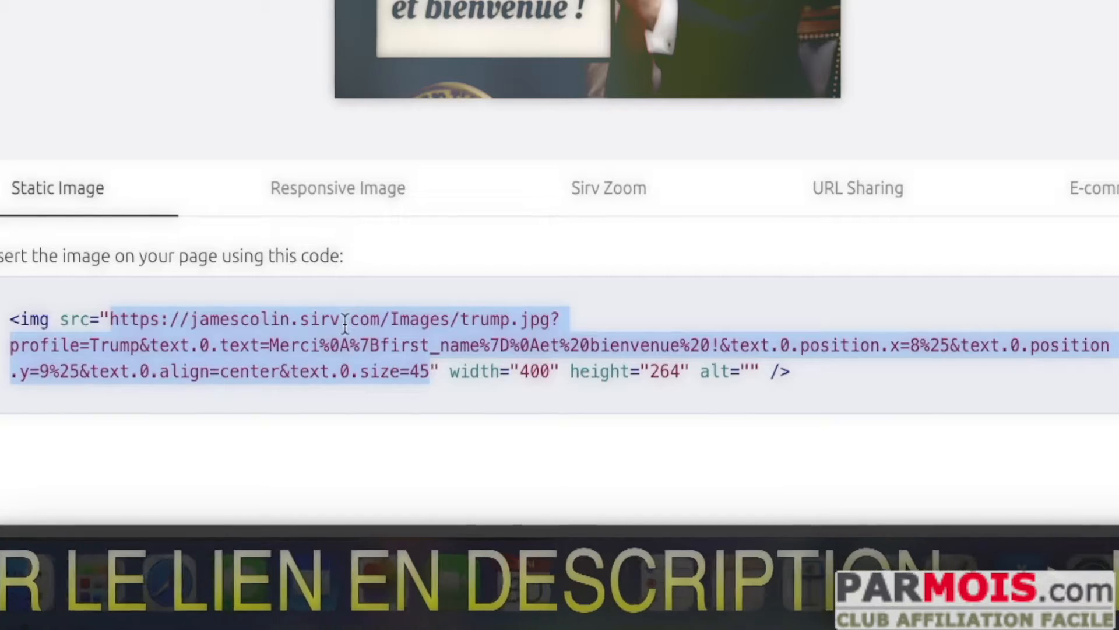
{"action": "left_click", "coordinate": [355, 346]}
{"action": "left_click_drag", "start_coordinate": [380, 345], "coordinate": [365, 343]}
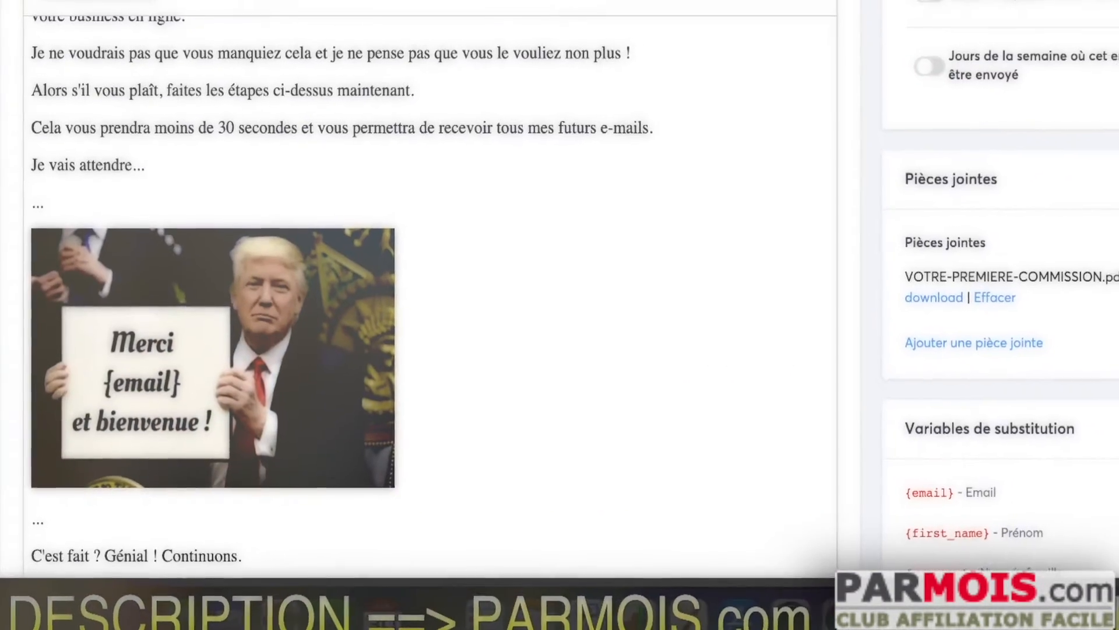
Step: Switch to the email editor, open the welcome image's properties, and locate the {email} placeholder within its URL
{"action": "left_click", "coordinate": [257, 281]}
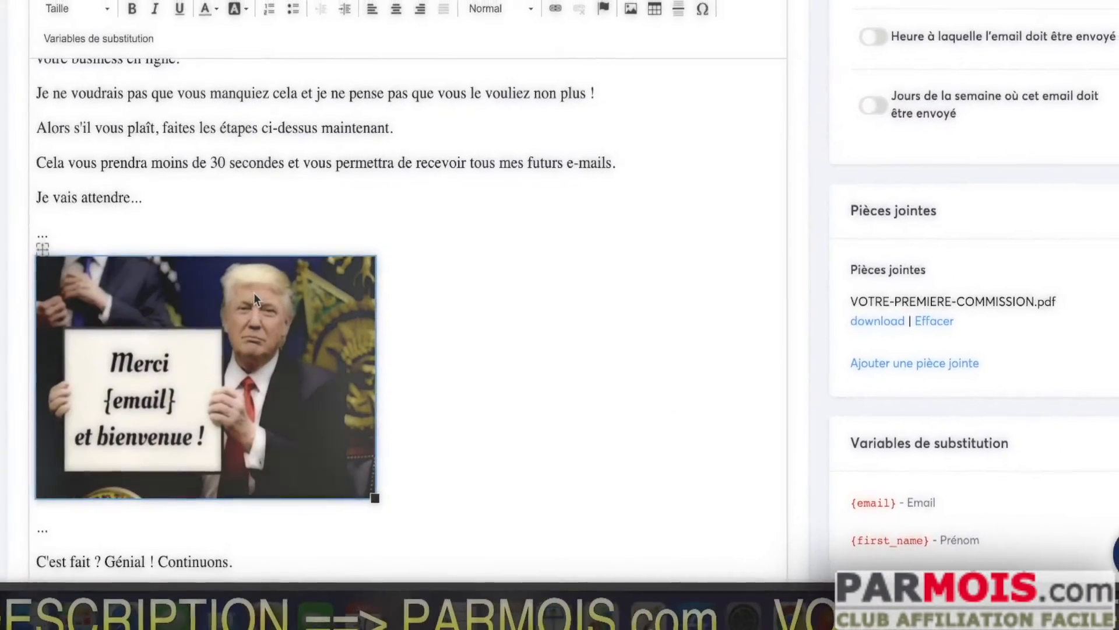
{"action": "left_click", "coordinate": [618, 25]}
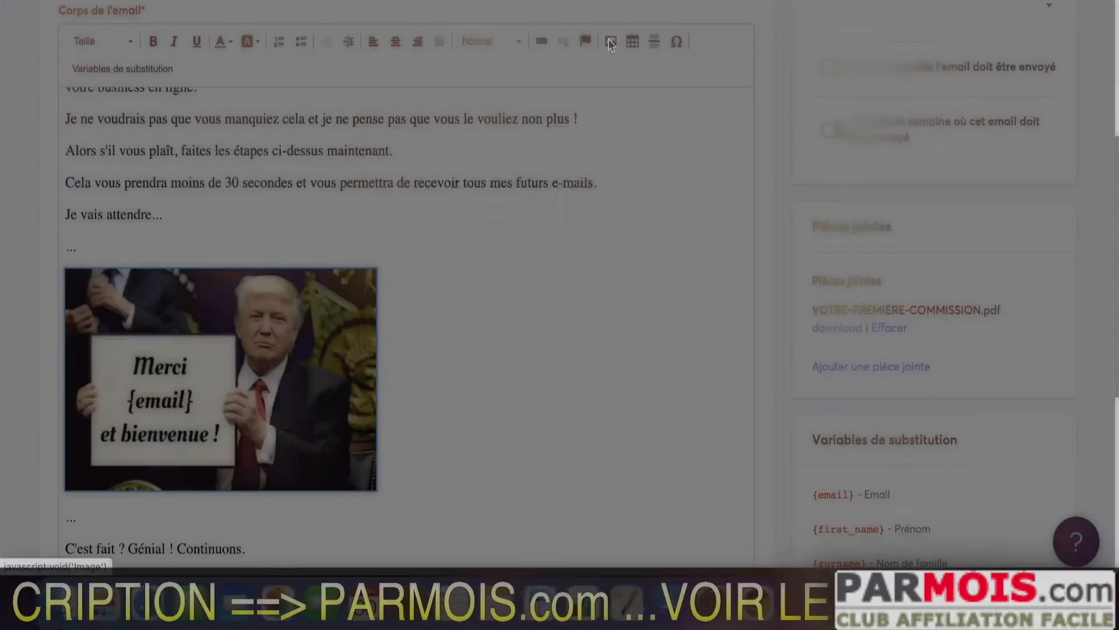
{"action": "left_click", "coordinate": [495, 238]}
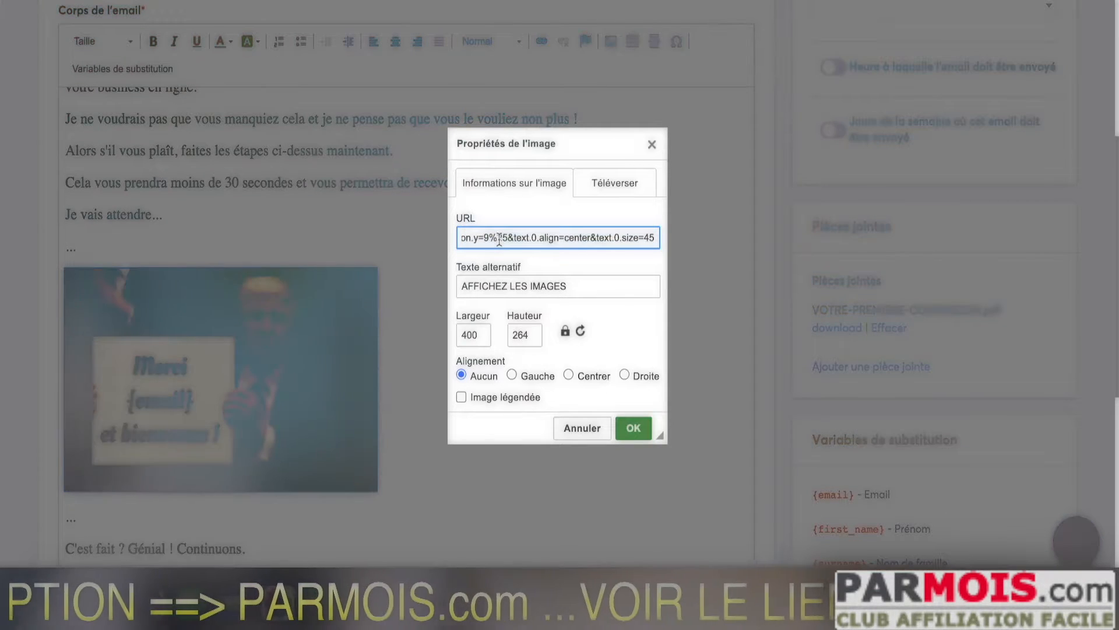
{"action": "left_click_drag", "start_coordinate": [578, 241], "coordinate": [468, 236]}
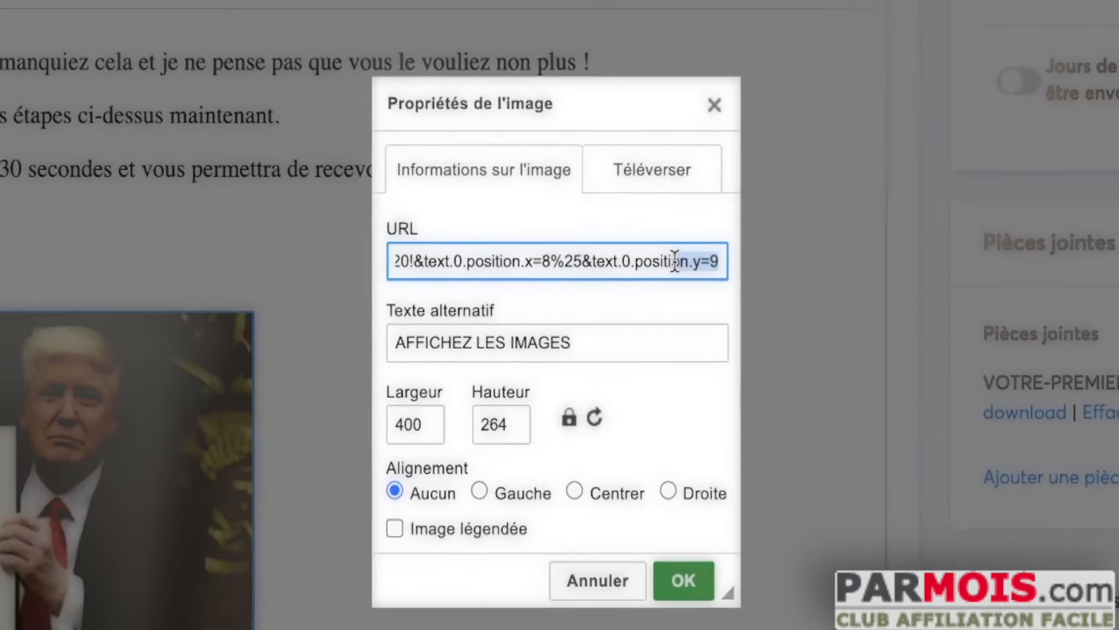
{"action": "left_click_drag", "start_coordinate": [415, 300], "coordinate": [550, 306]}
{"action": "left_click", "coordinate": [663, 314]}
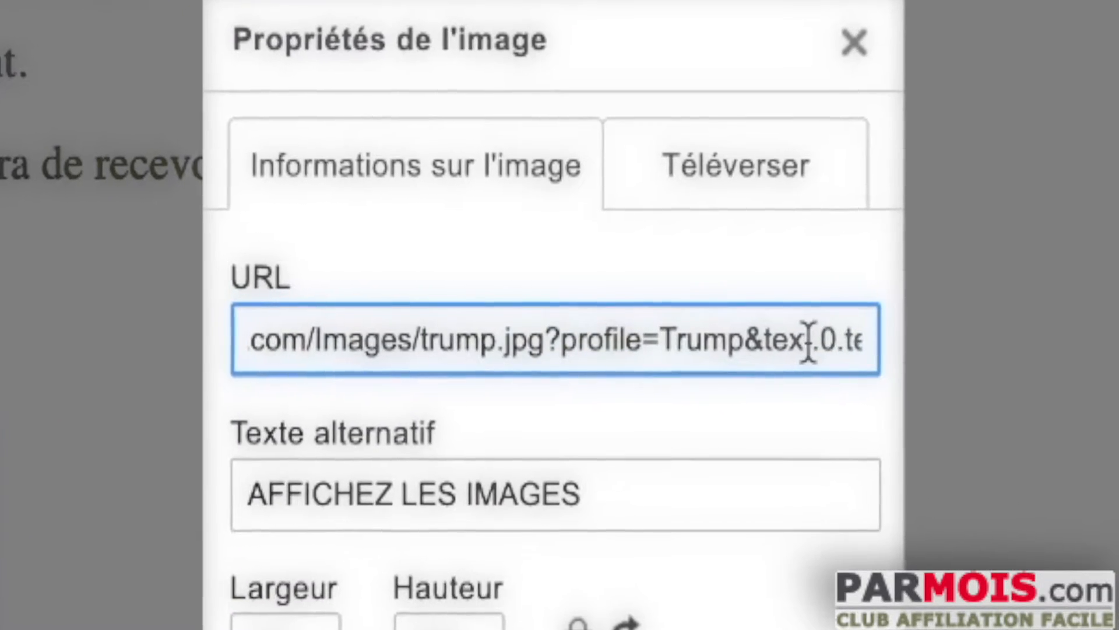
{"action": "left_click", "coordinate": [827, 338]}
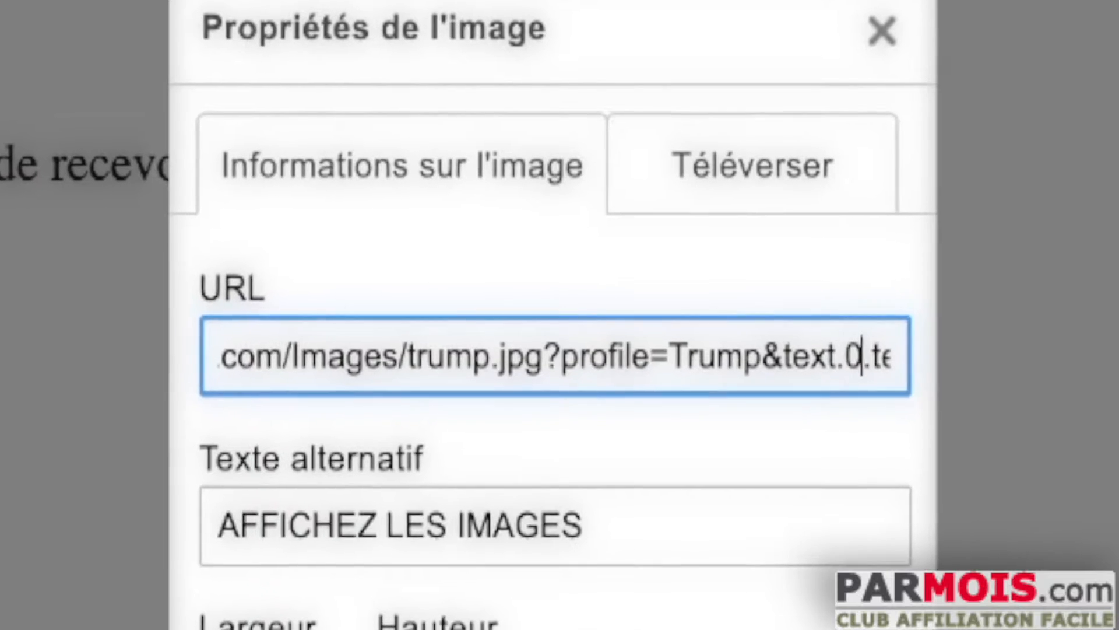
{"action": "key", "text": "Right"}
{"action": "key", "text": "Right"}
{"action": "key", "text": "Right"}
{"action": "key", "text": "Right"}
{"action": "key", "text": "Right"}
{"action": "key", "text": "Right"}
{"action": "key", "text": "Right"}
{"action": "key", "text": "Right"}
{"action": "key", "text": "Right"}
{"action": "key", "text": "Right"}
{"action": "key", "text": "Right"}
{"action": "key", "text": "Right"}
{"action": "key", "text": "Right"}
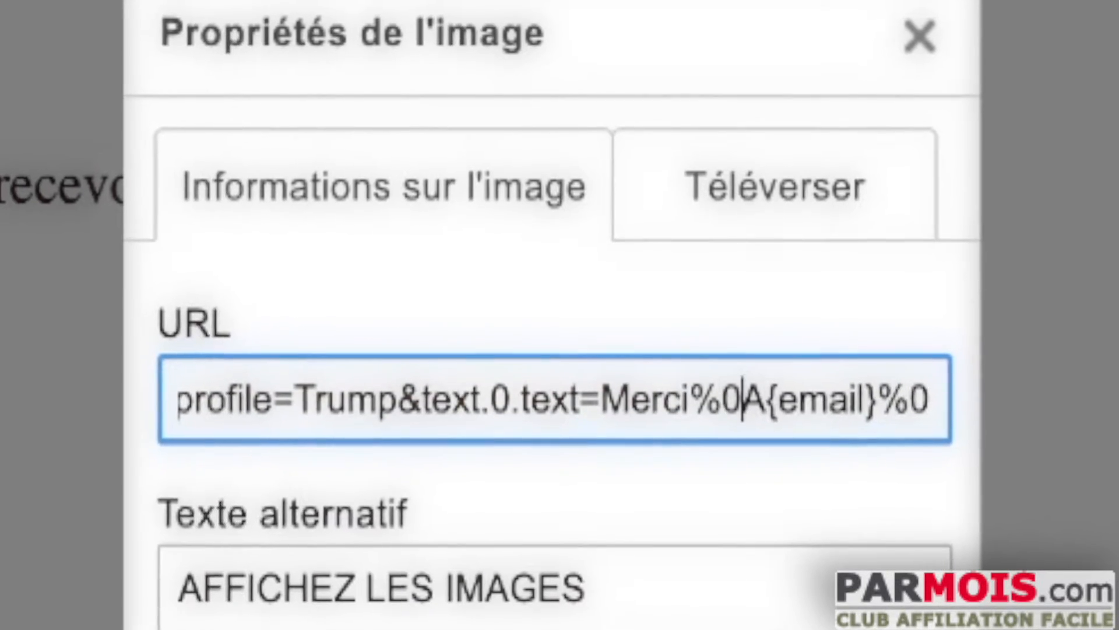
{"action": "key", "text": "Right"}
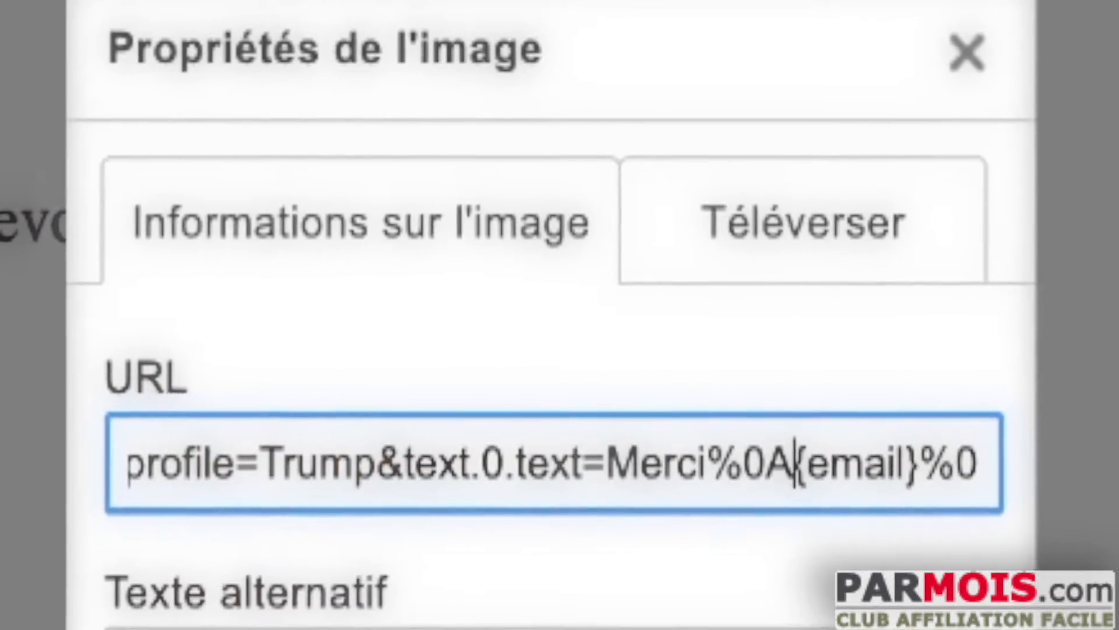
{"action": "key", "text": "Right"}
{"action": "key", "text": "Right"}
{"action": "key", "text": "Right"}
{"action": "key", "text": "Right"}
{"action": "key", "text": "Right"}
{"action": "key", "text": "Right"}
{"action": "key", "text": "Right"}
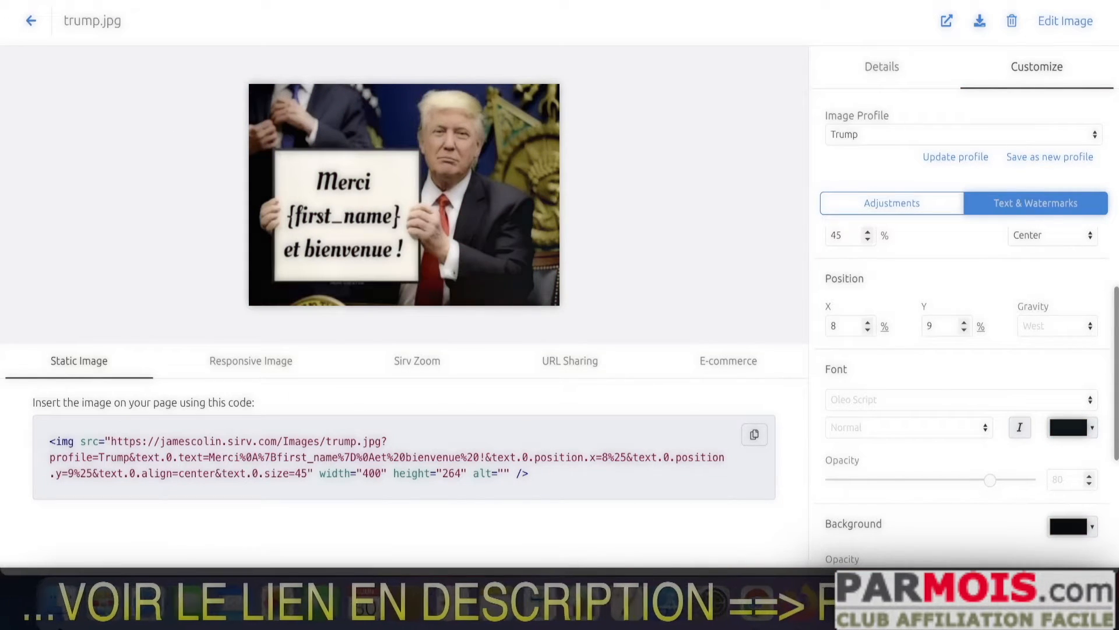
Step: Back in Sirv's Images folder, view the editing options for trump.jpg and return to the file list without saving
{"action": "left_click", "coordinate": [43, 26]}
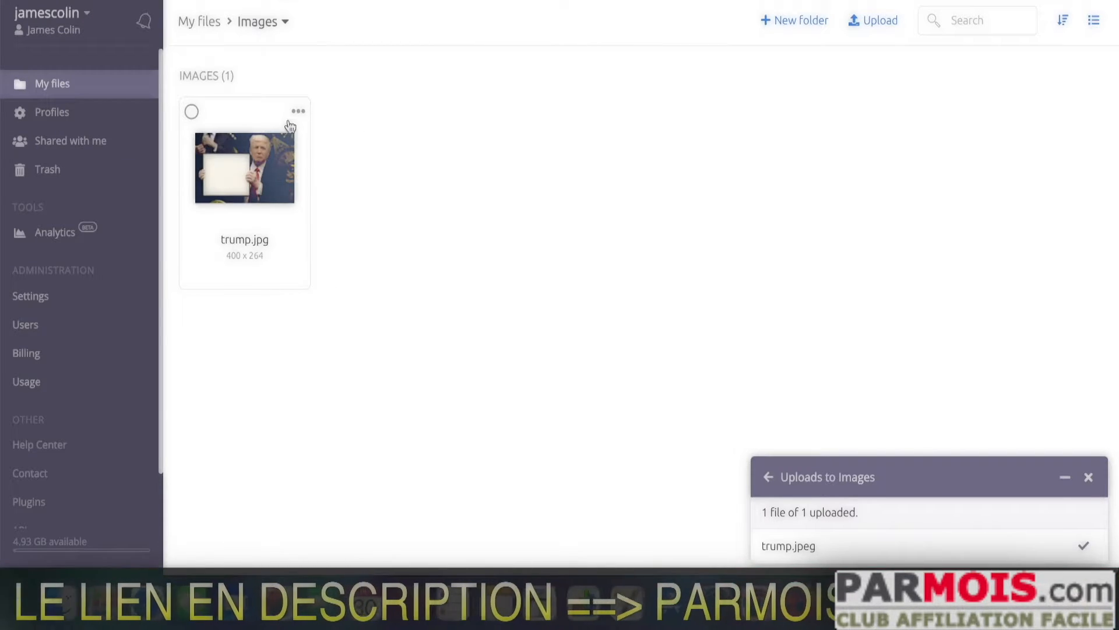
{"action": "left_click", "coordinate": [298, 115]}
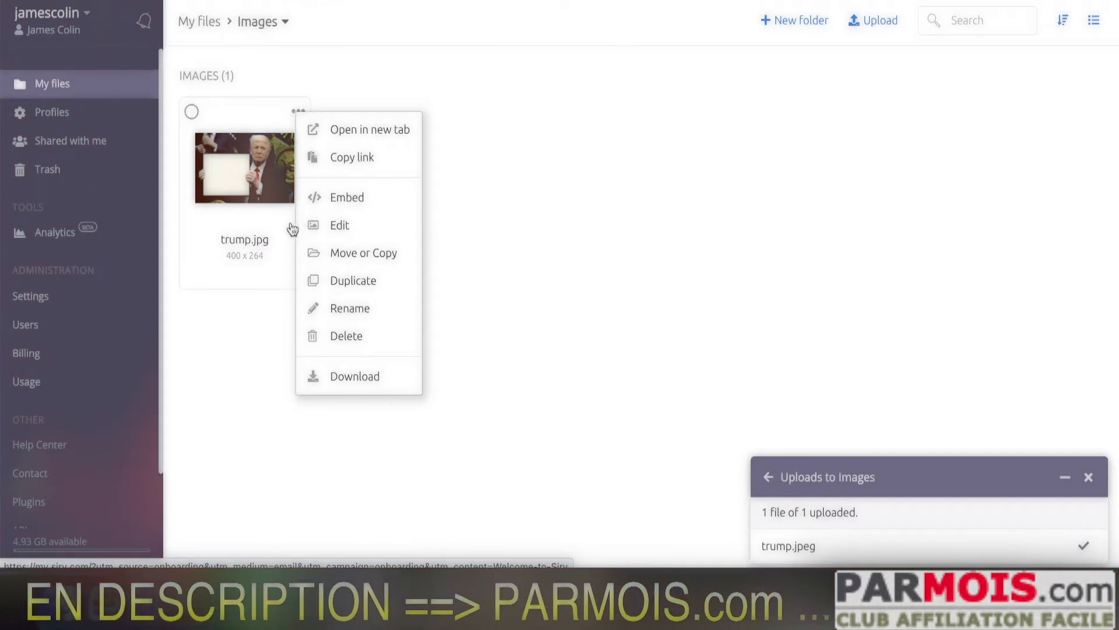
{"action": "left_click", "coordinate": [339, 224]}
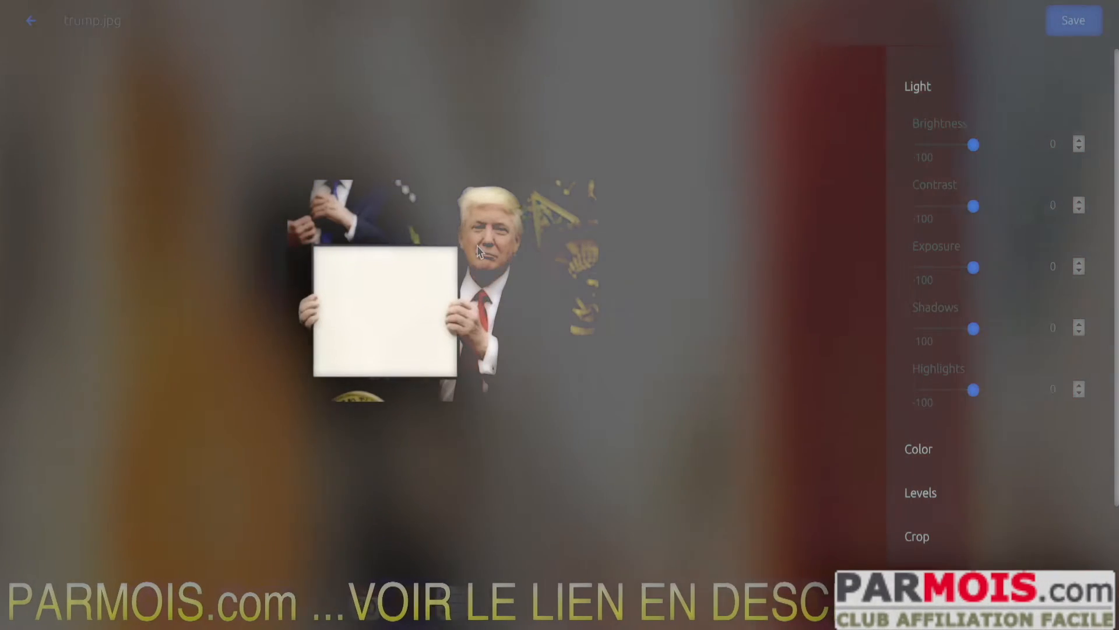
{"action": "left_click", "coordinate": [31, 21]}
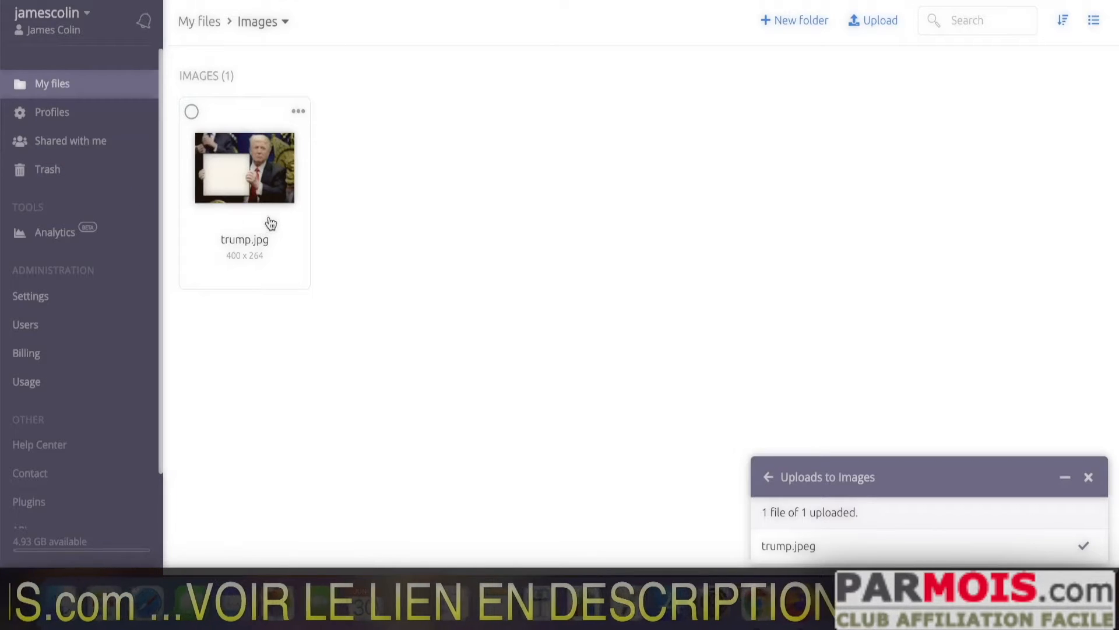
Step: Open the detail page of trump.jpg and view its Sirv Zoom and static image embed codes
{"action": "left_click", "coordinate": [299, 112]}
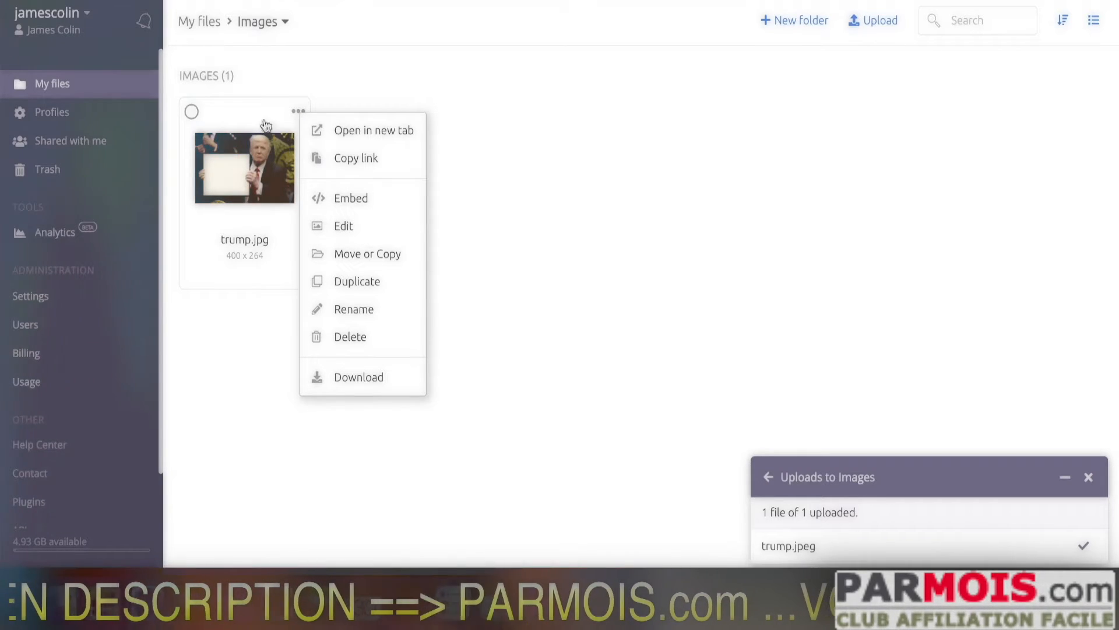
{"action": "left_click", "coordinate": [262, 78]}
{"action": "left_click", "coordinate": [257, 165]}
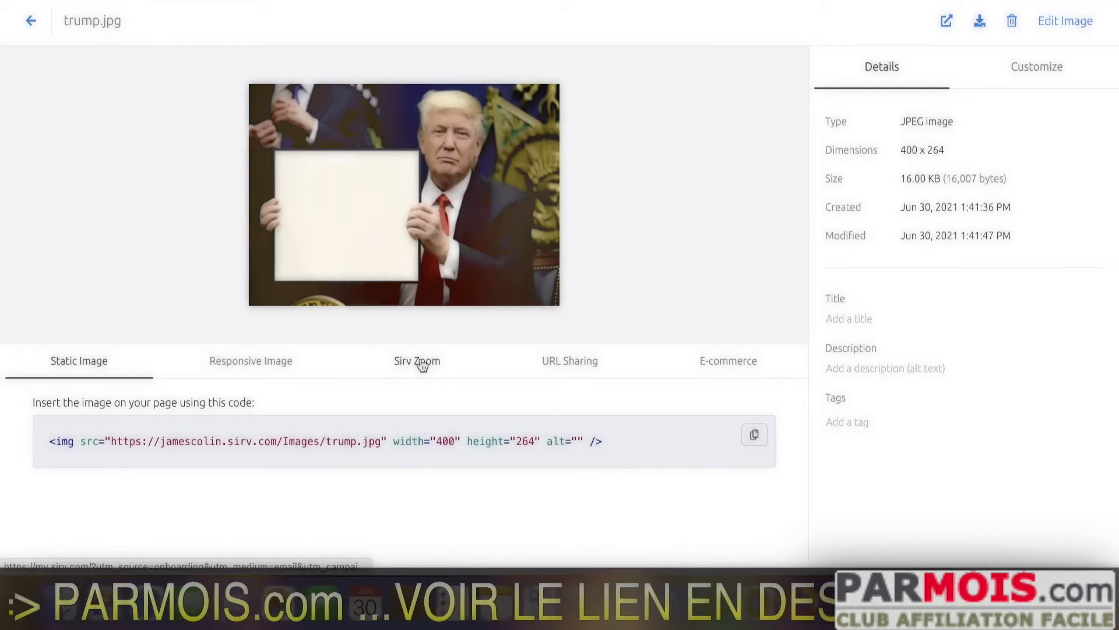
{"action": "left_click", "coordinate": [420, 362]}
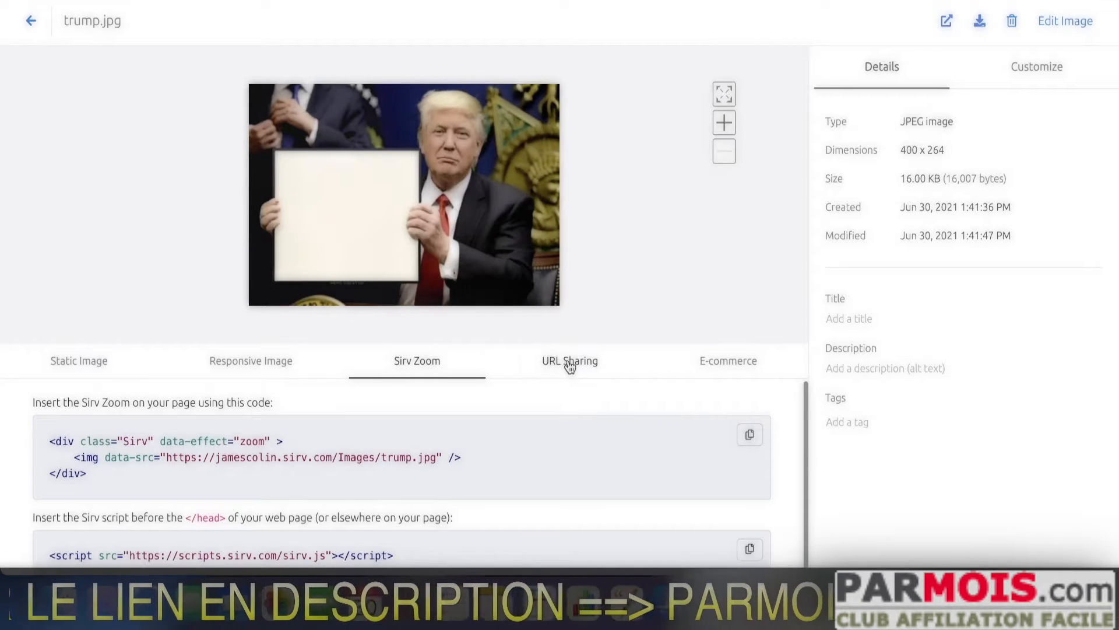
{"action": "left_click", "coordinate": [103, 368]}
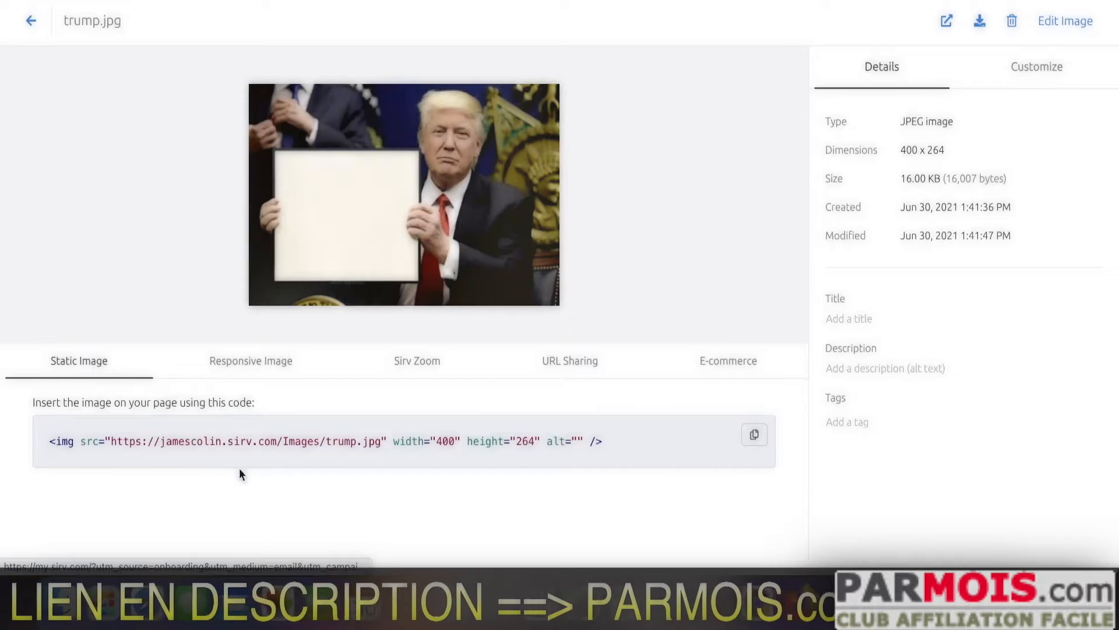
Step: Add a text overlay to trump.jpg reading "hello" on one line and "ca va ?" on the next
{"action": "left_click", "coordinate": [1039, 69]}
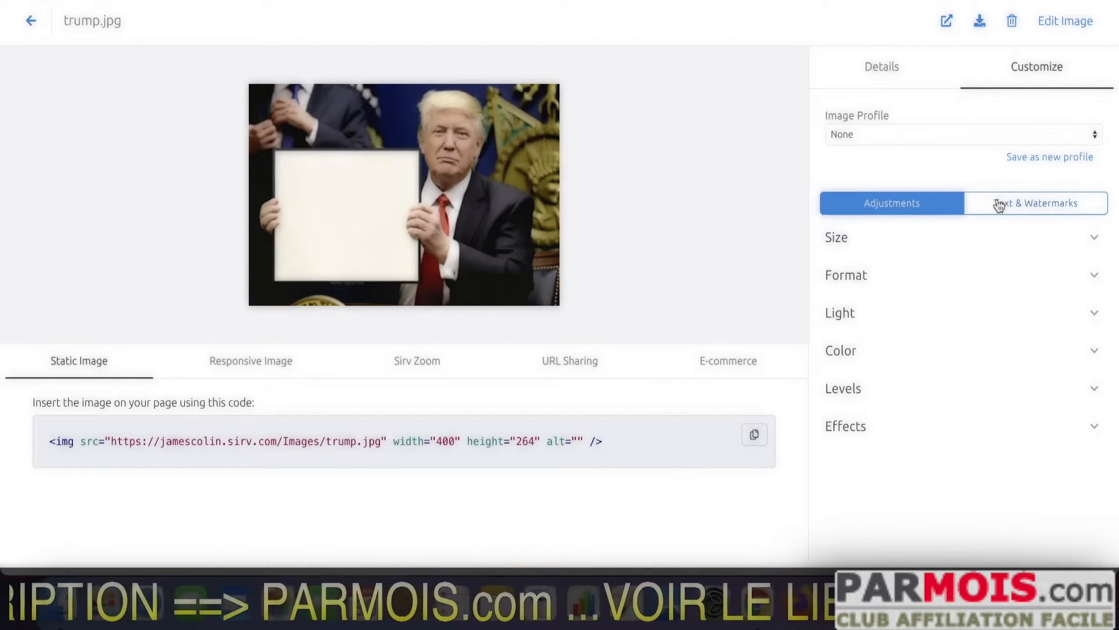
{"action": "left_click", "coordinate": [1019, 209]}
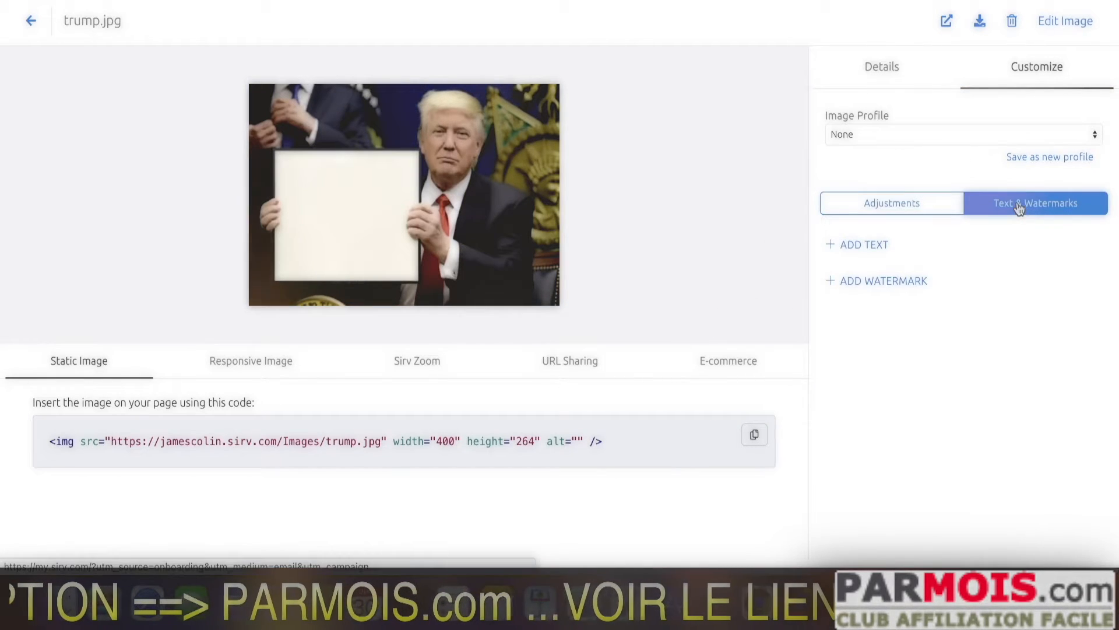
{"action": "left_click", "coordinate": [875, 250]}
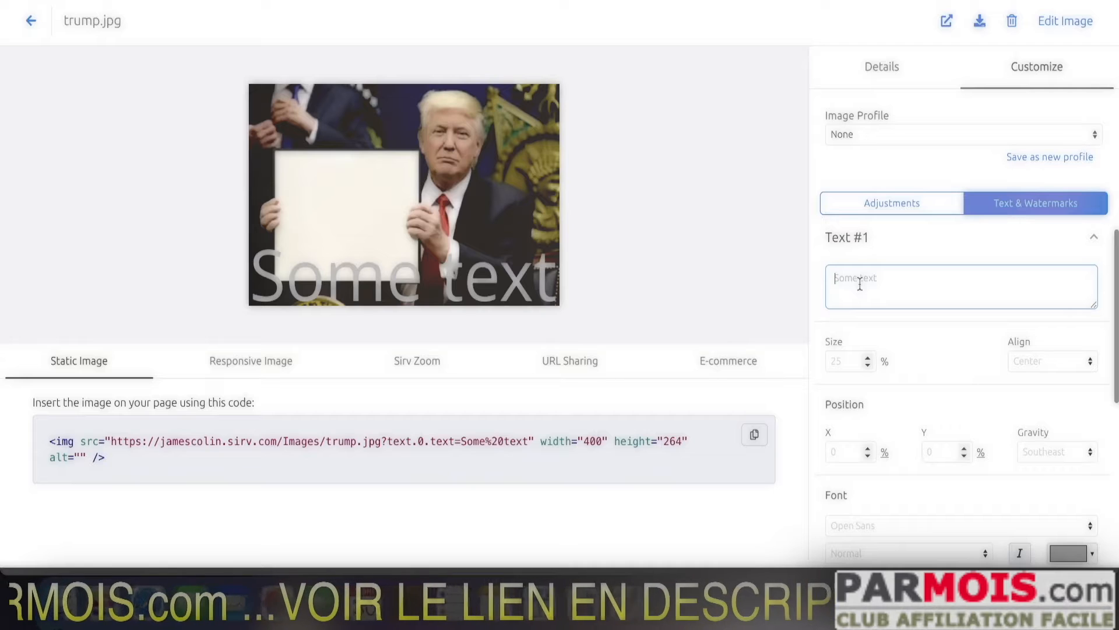
{"action": "type", "text": "hello"}
{"action": "key", "text": "Return"}
{"action": "type", "text": "ca va ?"}
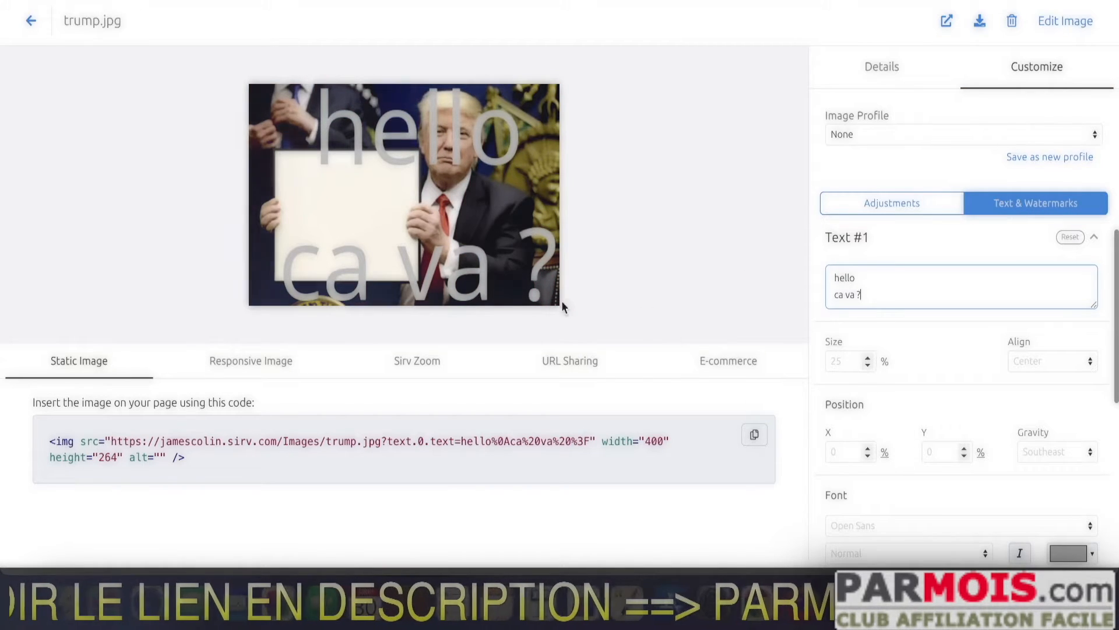
Step: Set the text overlay's size to 50% and its gravity to West, keeping the alignment at Center
{"action": "left_click", "coordinate": [849, 362]}
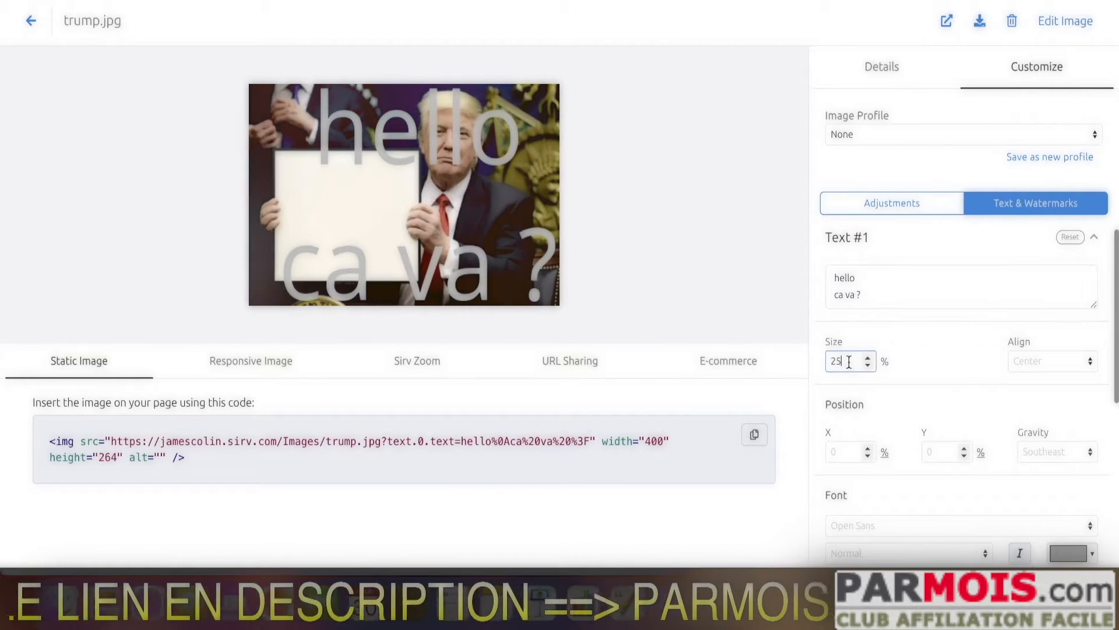
{"action": "type", "text": "50"}
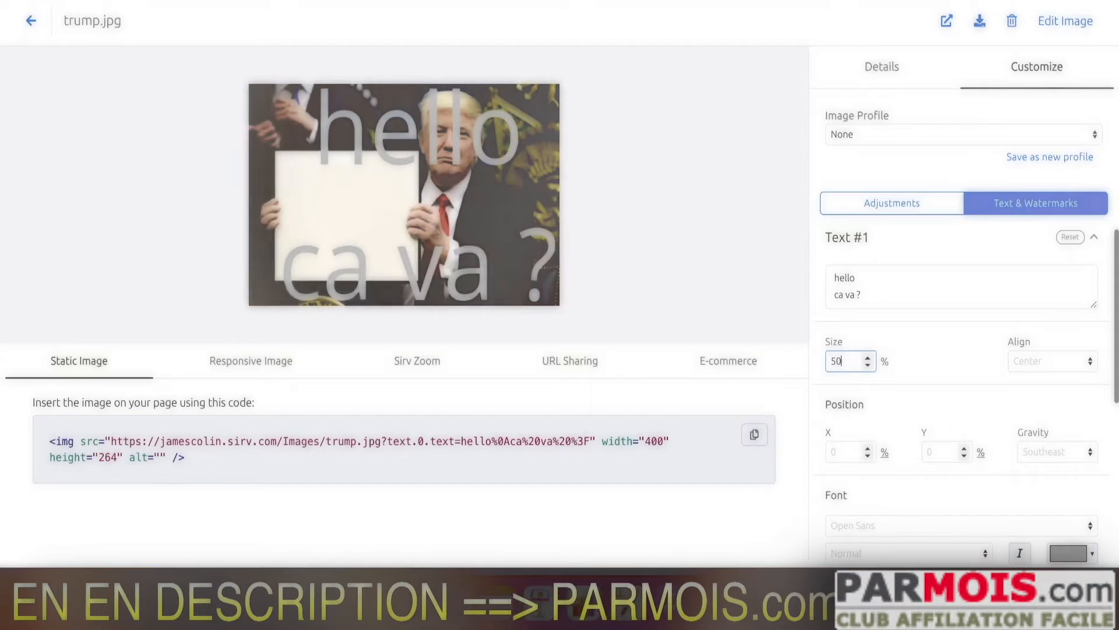
{"action": "left_click", "coordinate": [1023, 363]}
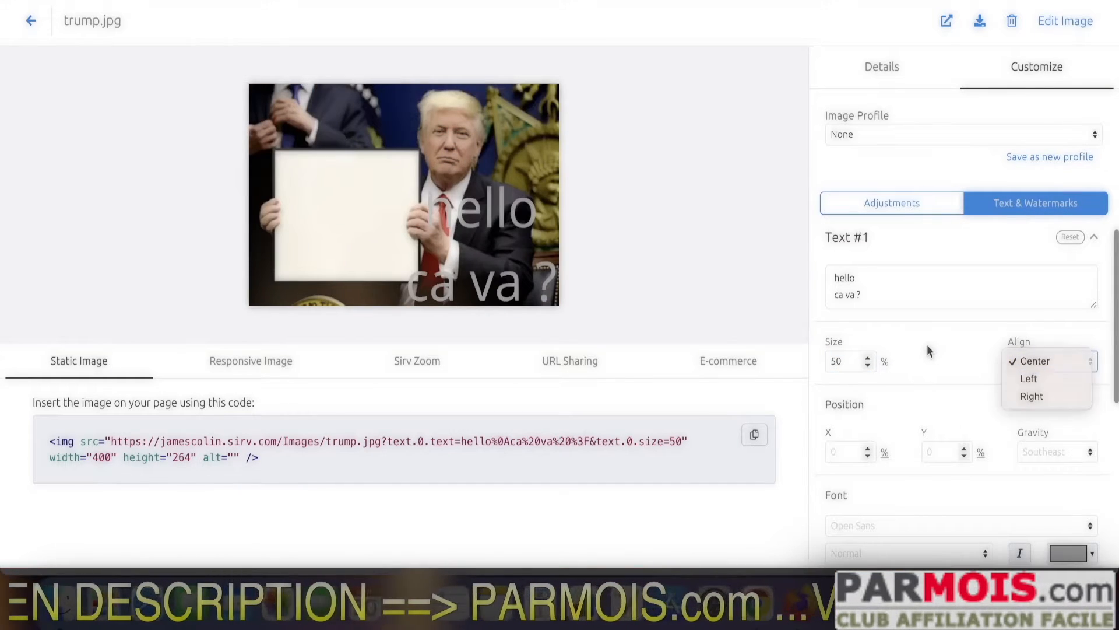
{"action": "left_click", "coordinate": [929, 351]}
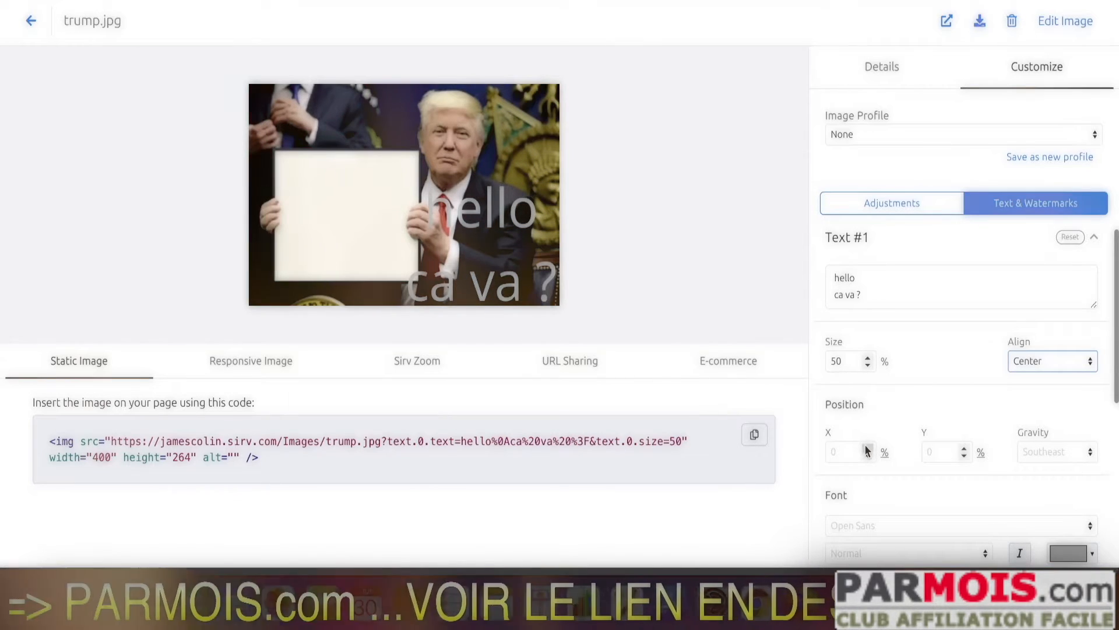
{"action": "left_click", "coordinate": [1051, 453]}
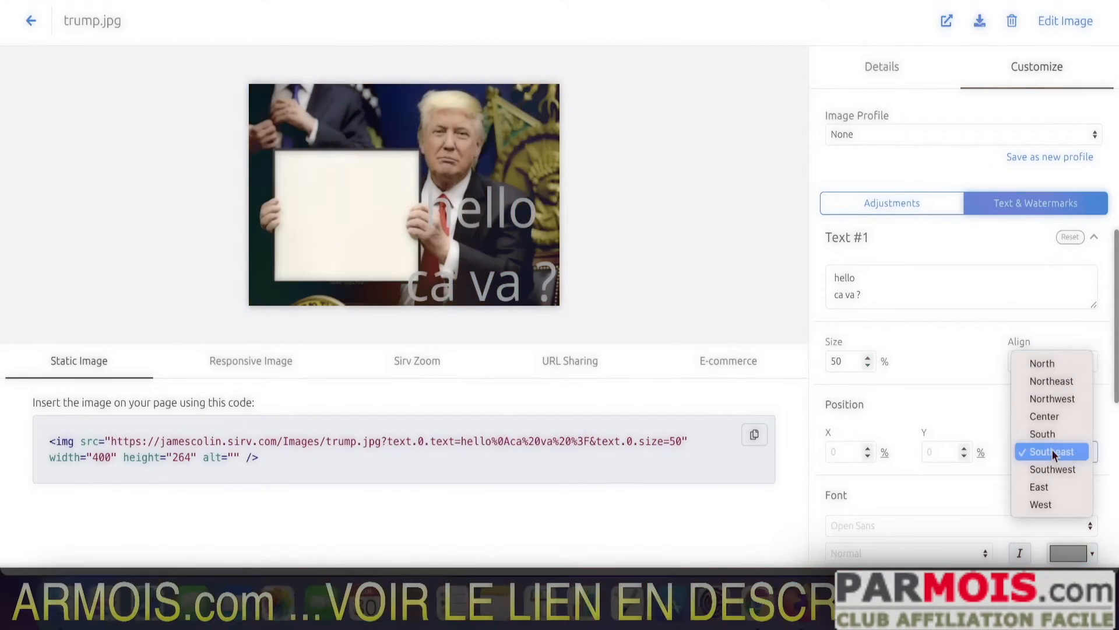
{"action": "left_click", "coordinate": [1043, 503]}
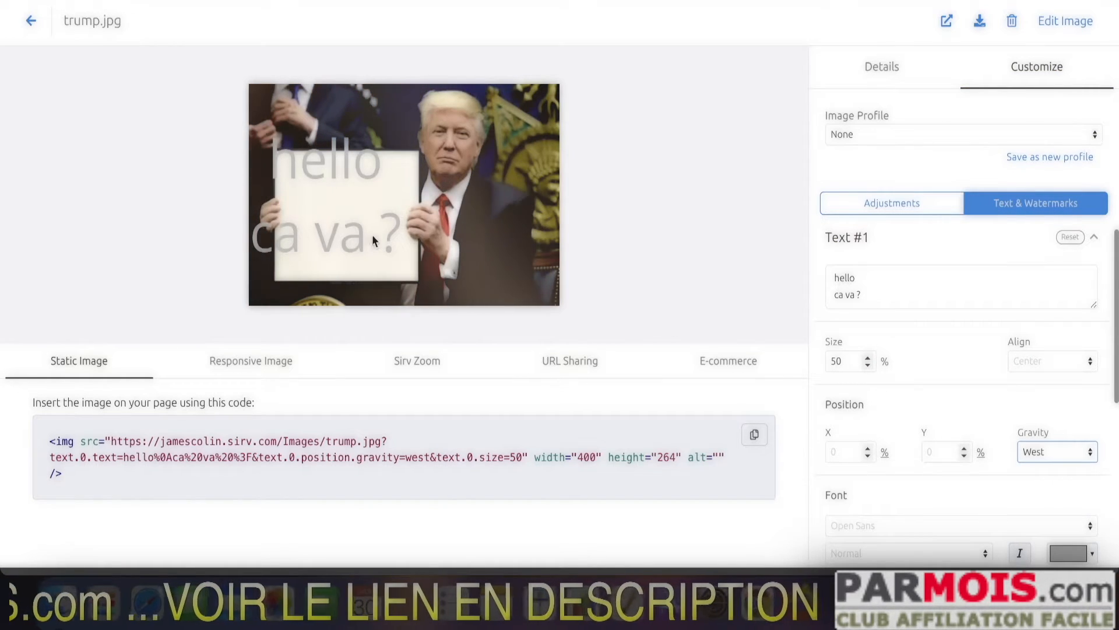
Step: Fit the overlay text onto the blank sign by setting its X position to 11% and its size to 40%
{"action": "left_click", "coordinate": [868, 448]}
{"action": "left_click", "coordinate": [869, 447]}
{"action": "left_click", "coordinate": [869, 448]}
{"action": "left_click", "coordinate": [869, 448]}
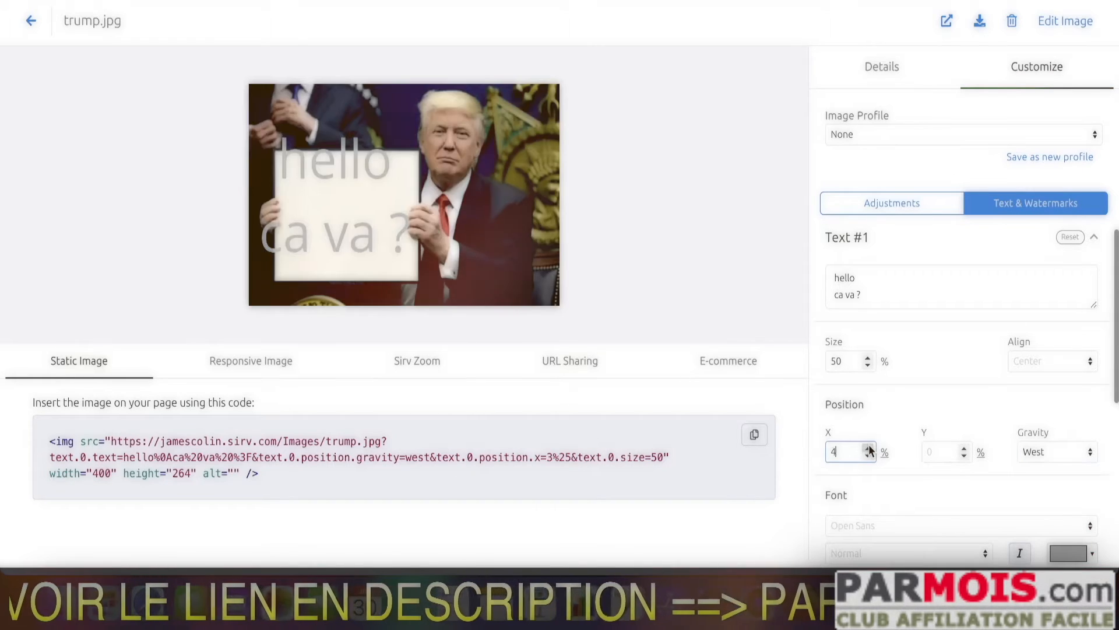
{"action": "left_click", "coordinate": [869, 447]}
{"action": "left_click", "coordinate": [868, 448]}
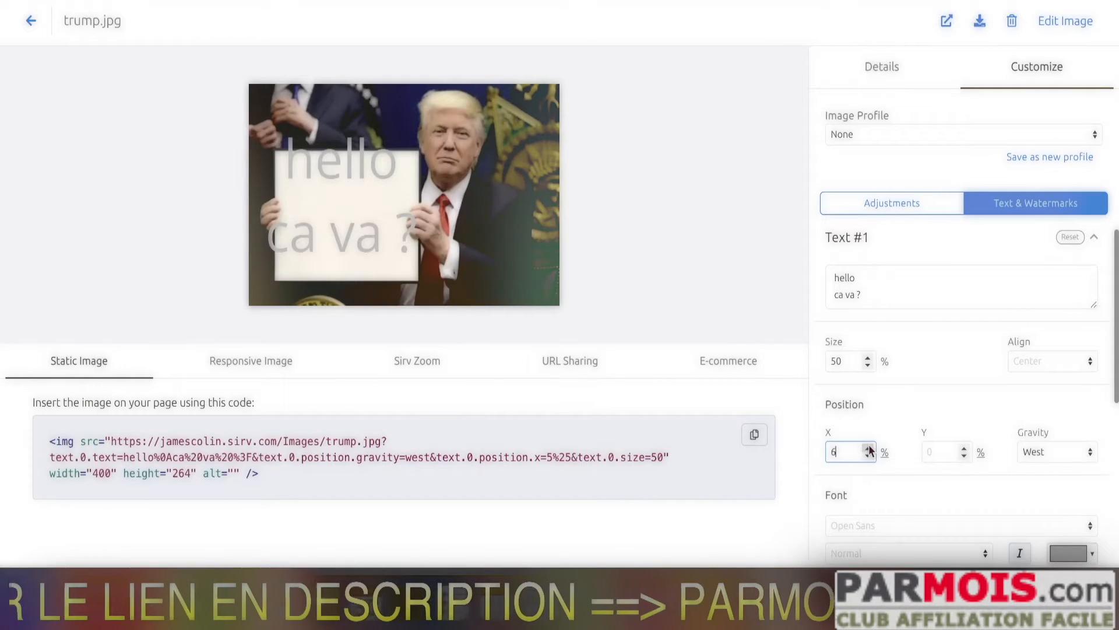
{"action": "left_click", "coordinate": [869, 448]}
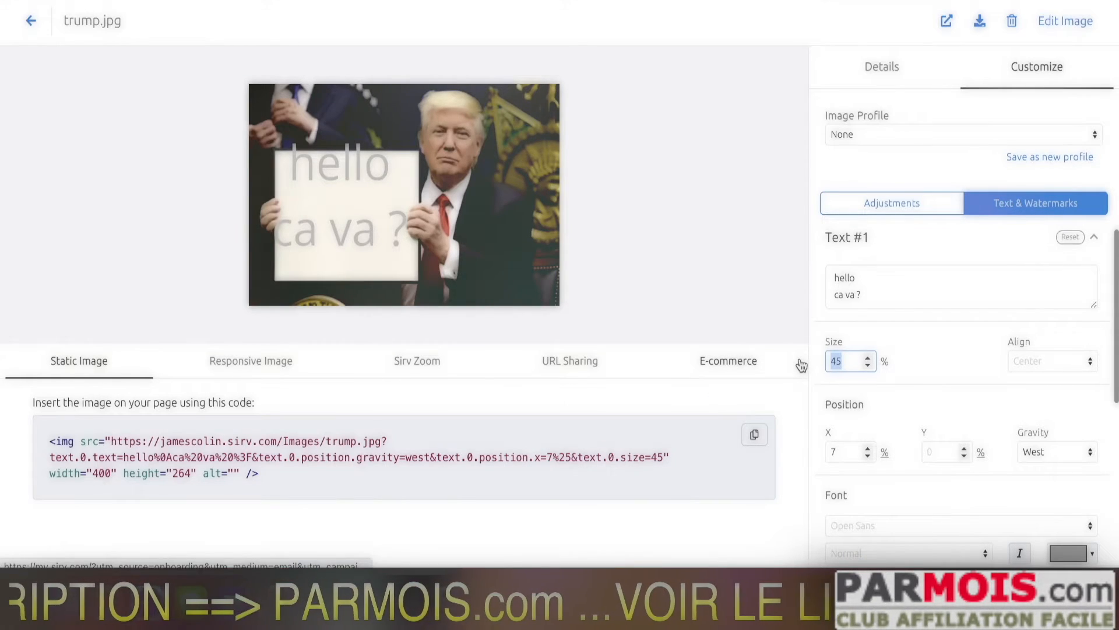
{"action": "double_click", "coordinate": [866, 448]}
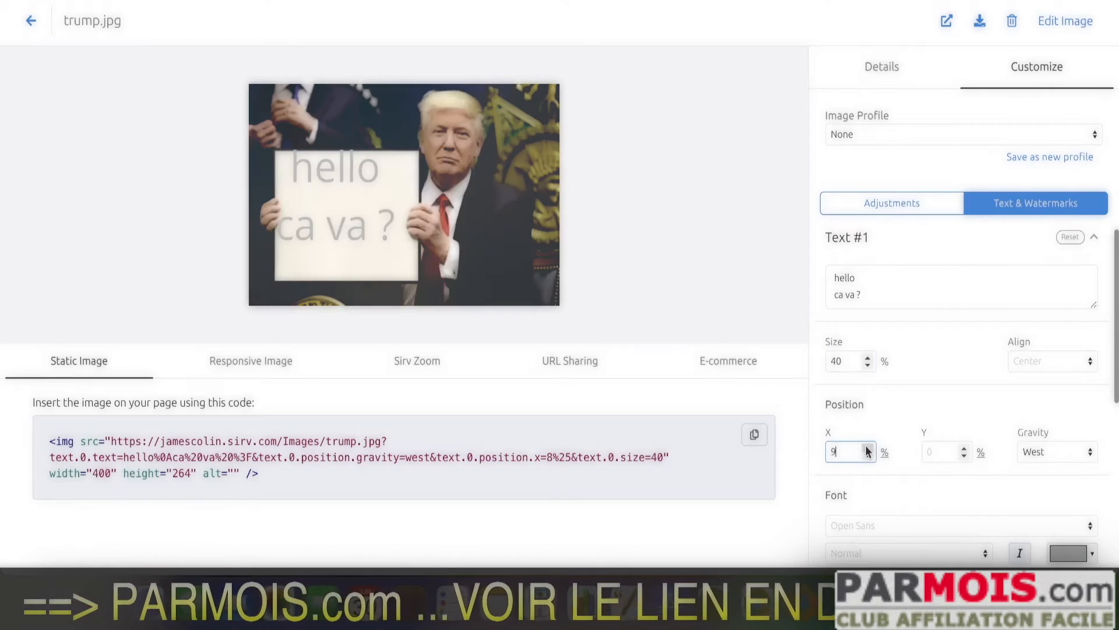
{"action": "left_click", "coordinate": [867, 448]}
{"action": "left_click", "coordinate": [867, 447]}
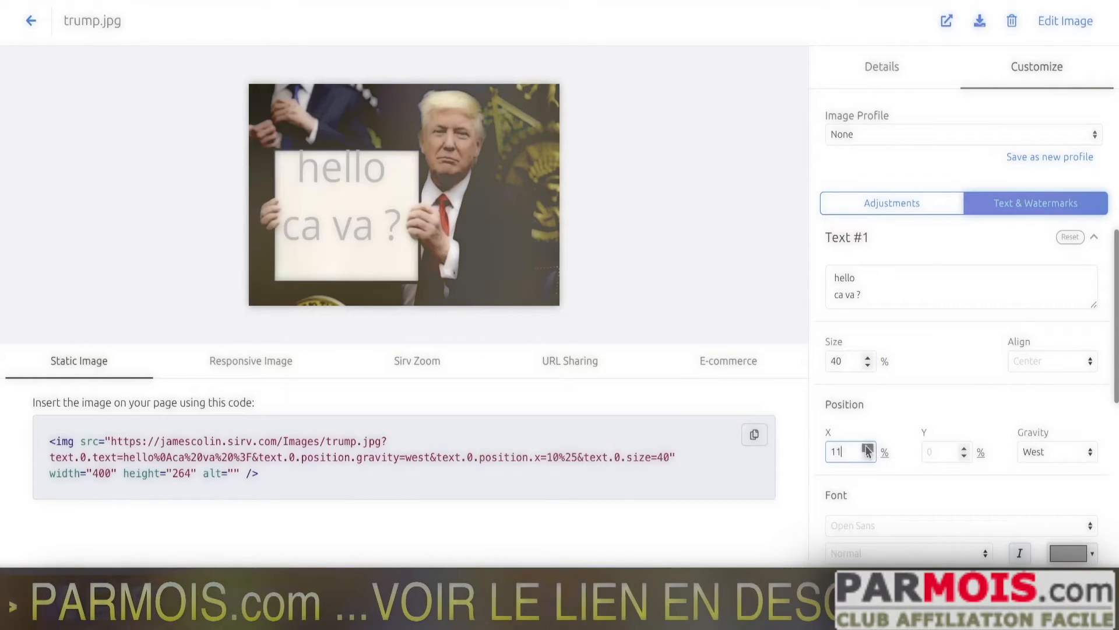
Step: Set the overlay text's Y position to 5% to lower it on the sign
{"action": "left_click", "coordinate": [965, 448]}
{"action": "left_click", "coordinate": [966, 447]}
{"action": "left_click", "coordinate": [965, 448]}
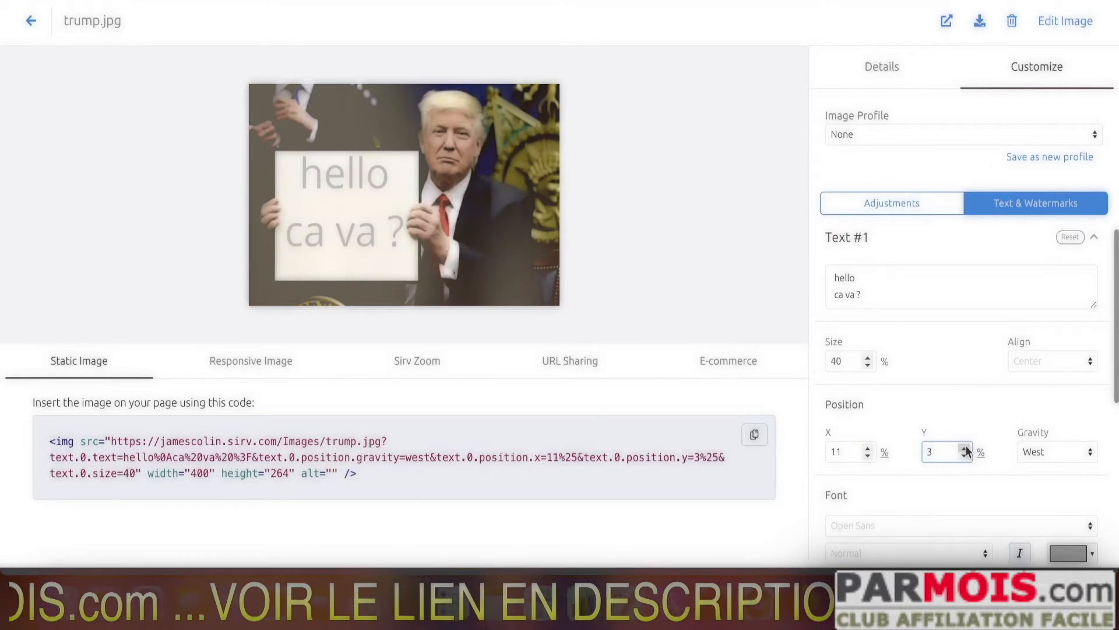
{"action": "left_click", "coordinate": [966, 448]}
{"action": "left_click", "coordinate": [965, 448]}
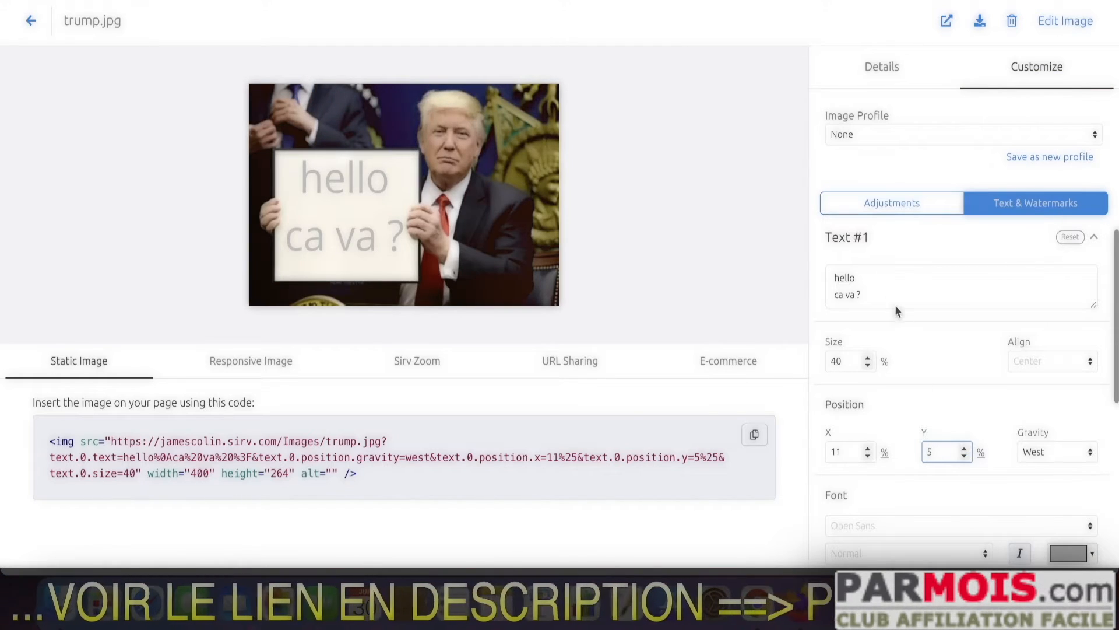
Step: Try lengthening the overlay's first line to "hellocavabien" to test the automatic text fit, and restore it to "hello"
{"action": "left_click", "coordinate": [884, 280]}
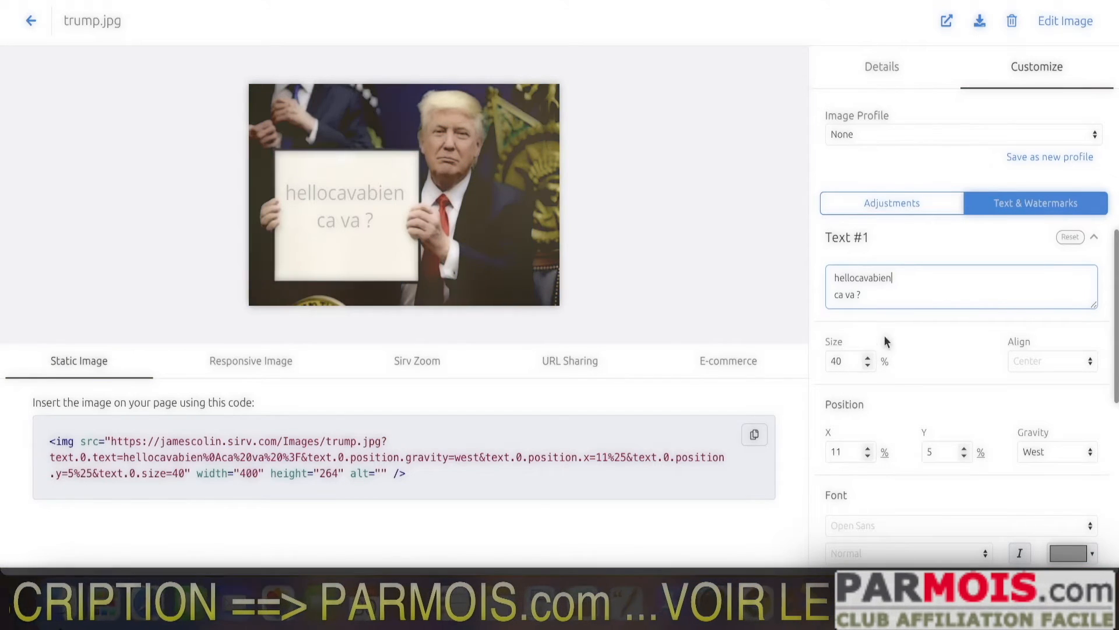
{"action": "key", "text": "BackSpace"}
{"action": "key", "text": "BackSpace"}
{"action": "key", "text": "BackSpace"}
{"action": "key", "text": "BackSpace"}
{"action": "key", "text": "BackSpace"}
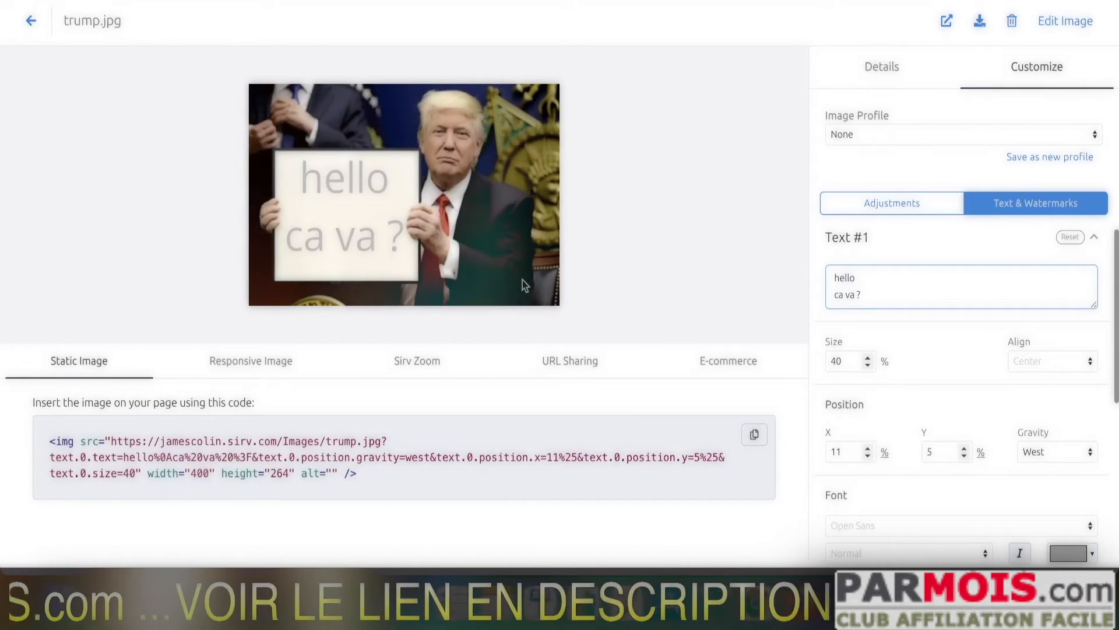
Step: Set the overlay text's font to Nunito and its color to green 6ad252, and highlight the source URL in the static image code
{"action": "scroll", "coordinate": [964, 386], "scroll_direction": "down", "scroll_amount": 3}
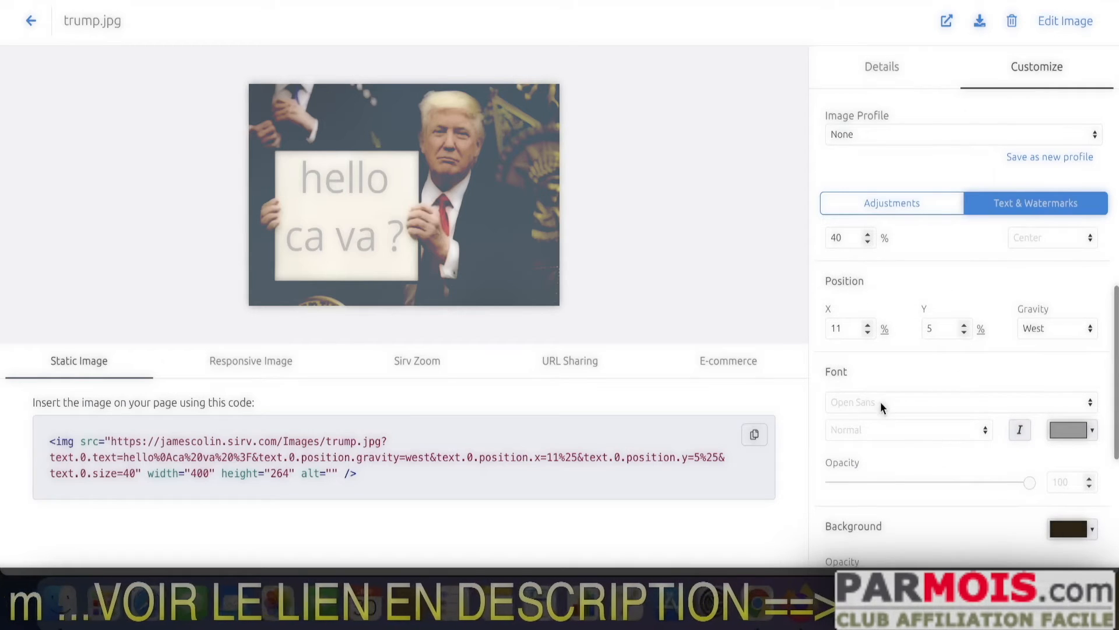
{"action": "left_click", "coordinate": [880, 402]}
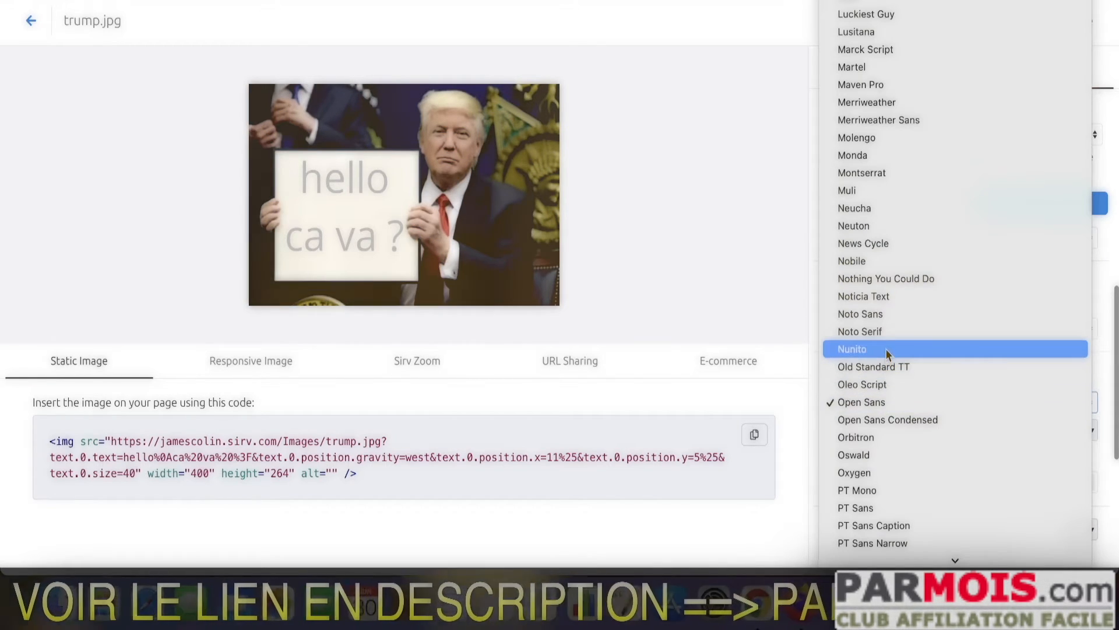
{"action": "key", "text": "Escape"}
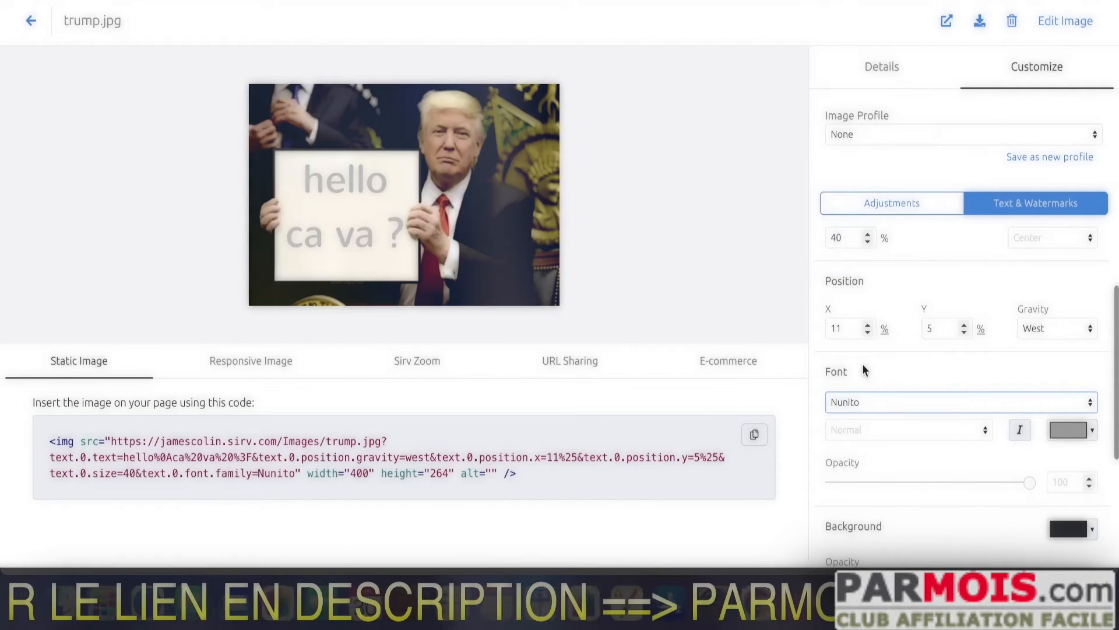
{"action": "left_click", "coordinate": [1063, 437]}
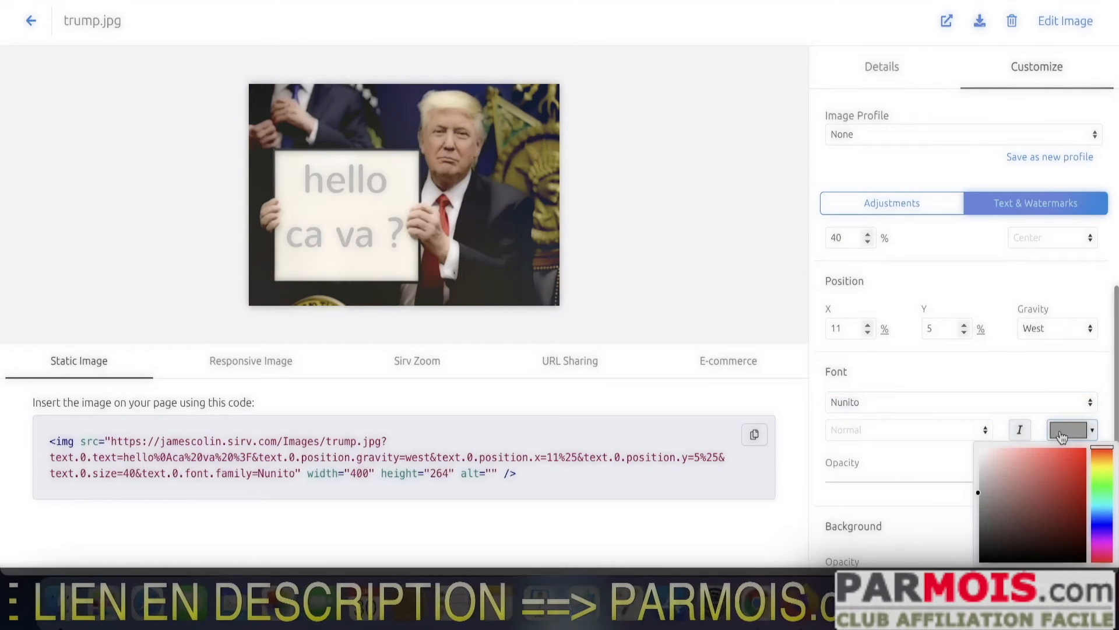
{"action": "left_click", "coordinate": [1102, 481]}
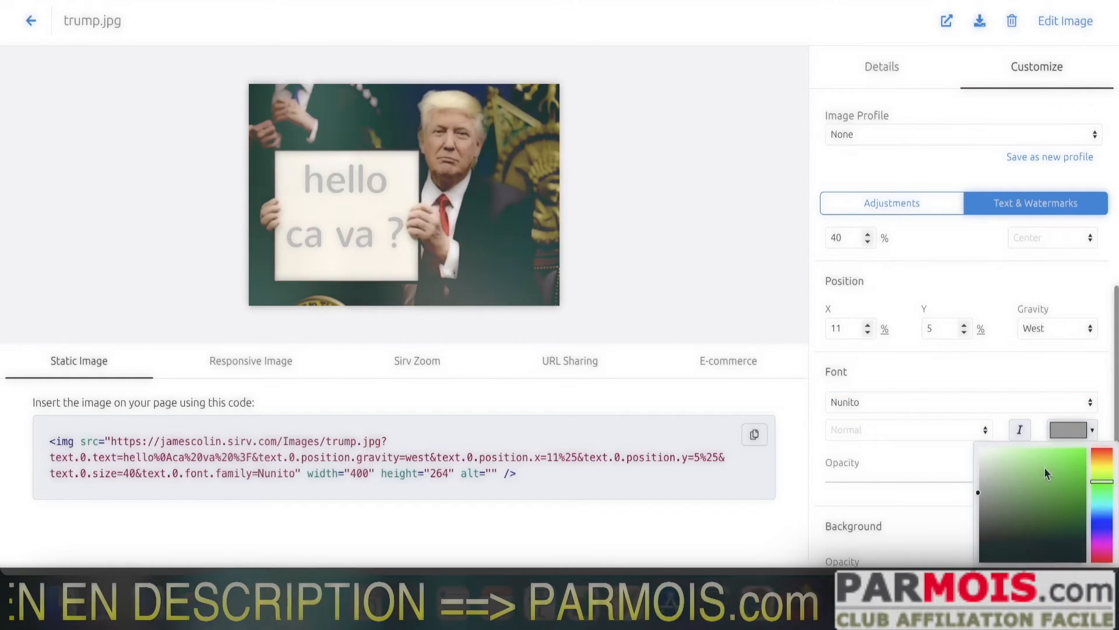
{"action": "left_click", "coordinate": [1004, 373]}
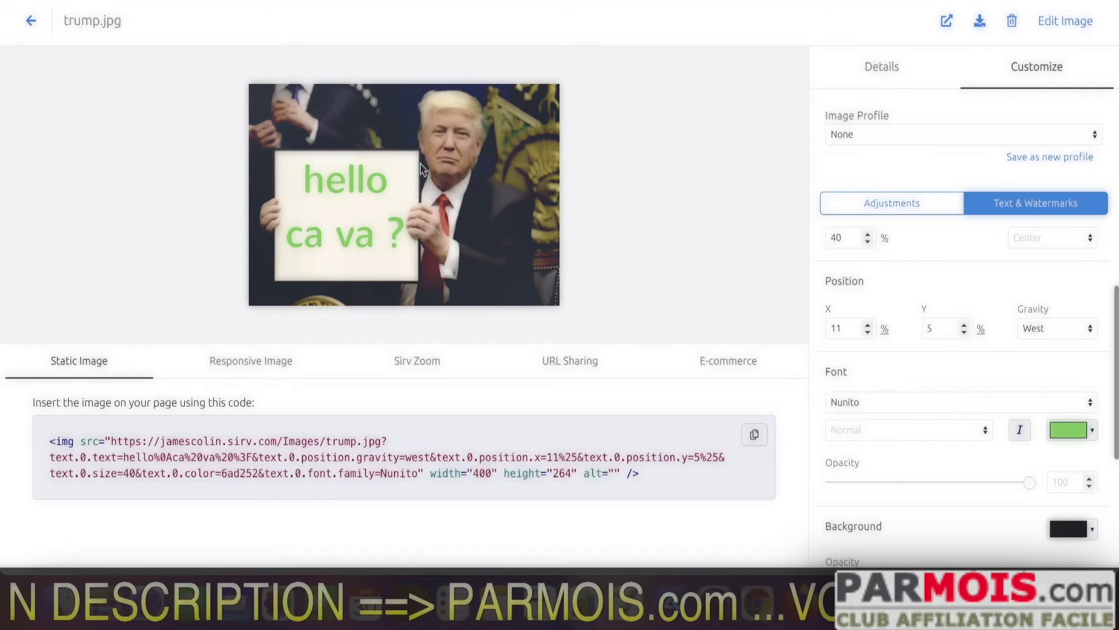
{"action": "left_click_drag", "start_coordinate": [113, 440], "coordinate": [420, 475]}
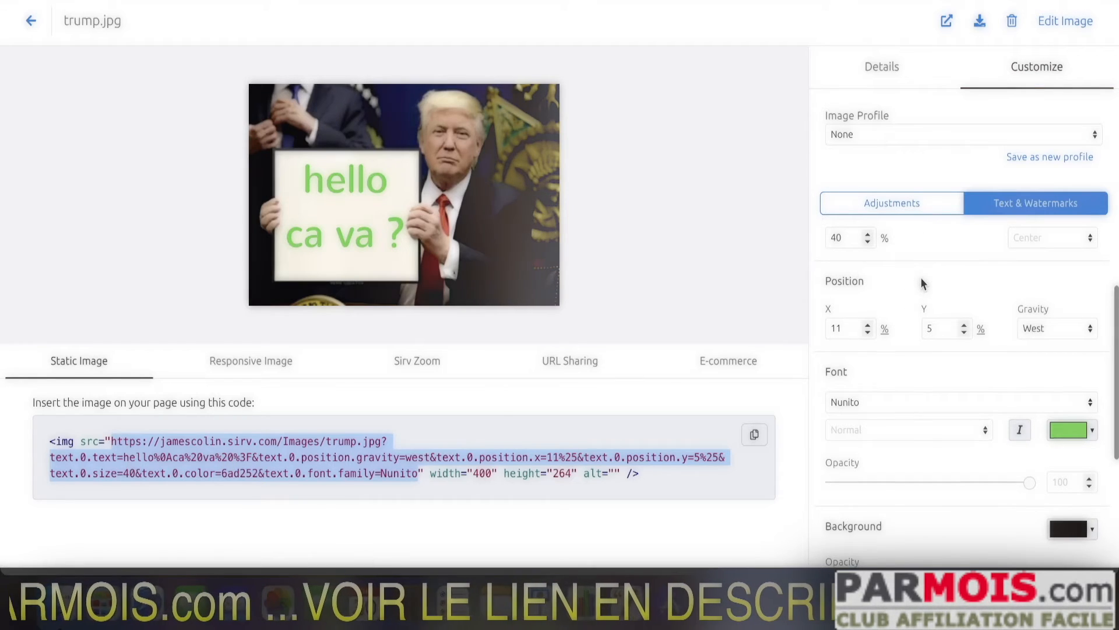
Step: Replace the second line of the overlay text, "ca va ?", with the placeholder {email} below "hello"
{"action": "scroll", "coordinate": [920, 279], "scroll_direction": "up", "scroll_amount": 2}
{"action": "left_click", "coordinate": [889, 285]}
{"action": "key", "text": "Return"}
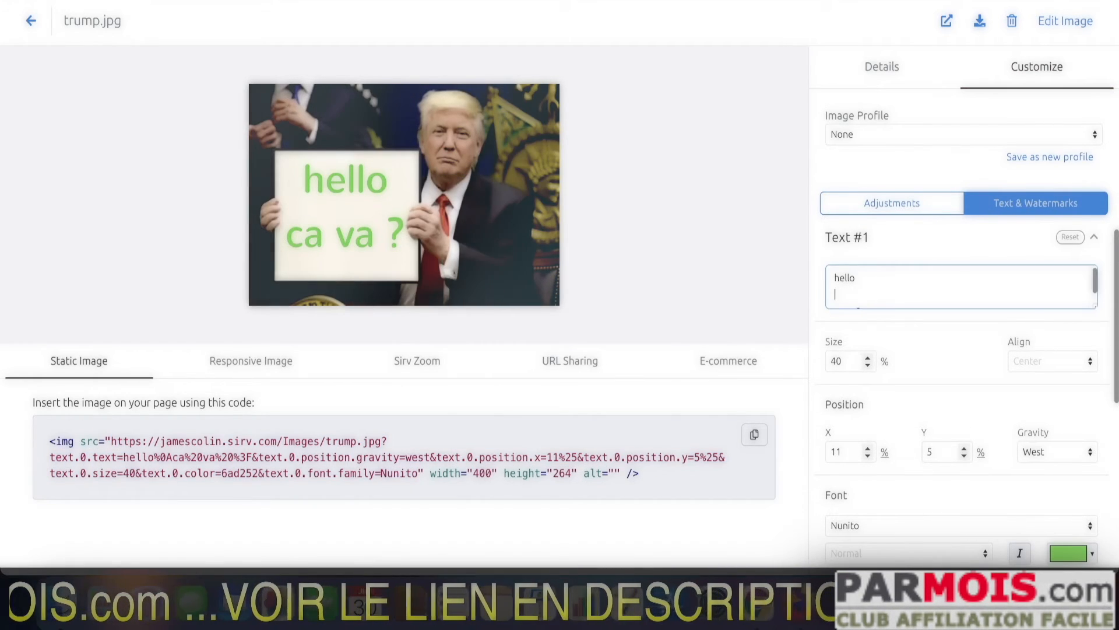
{"action": "type", "text": "{email}"}
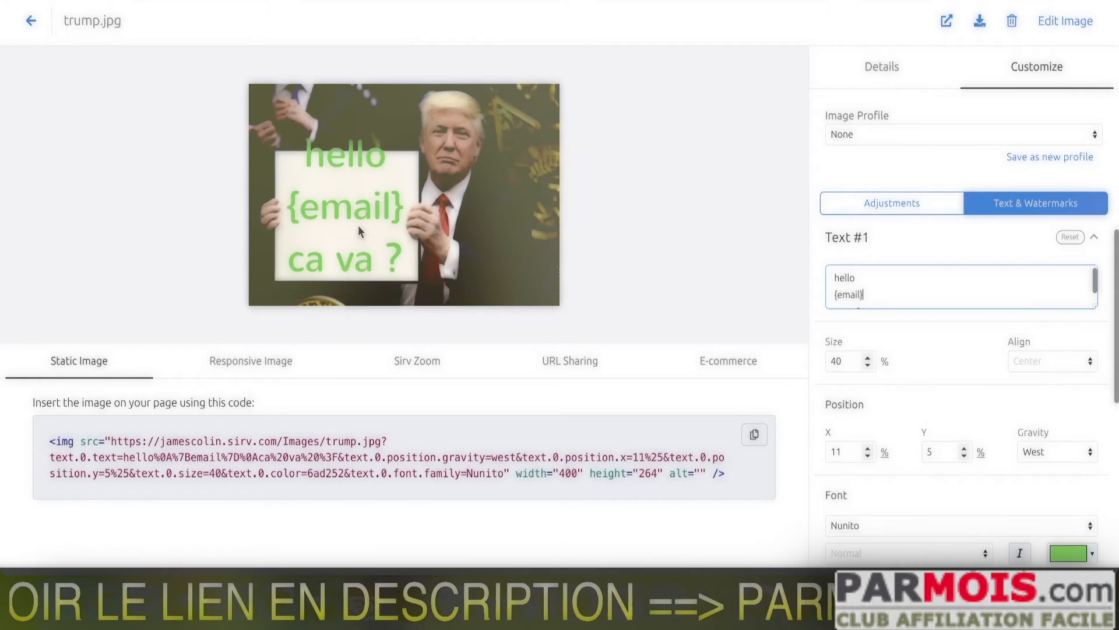
{"action": "scroll", "coordinate": [909, 338], "scroll_direction": "down", "scroll_amount": 2}
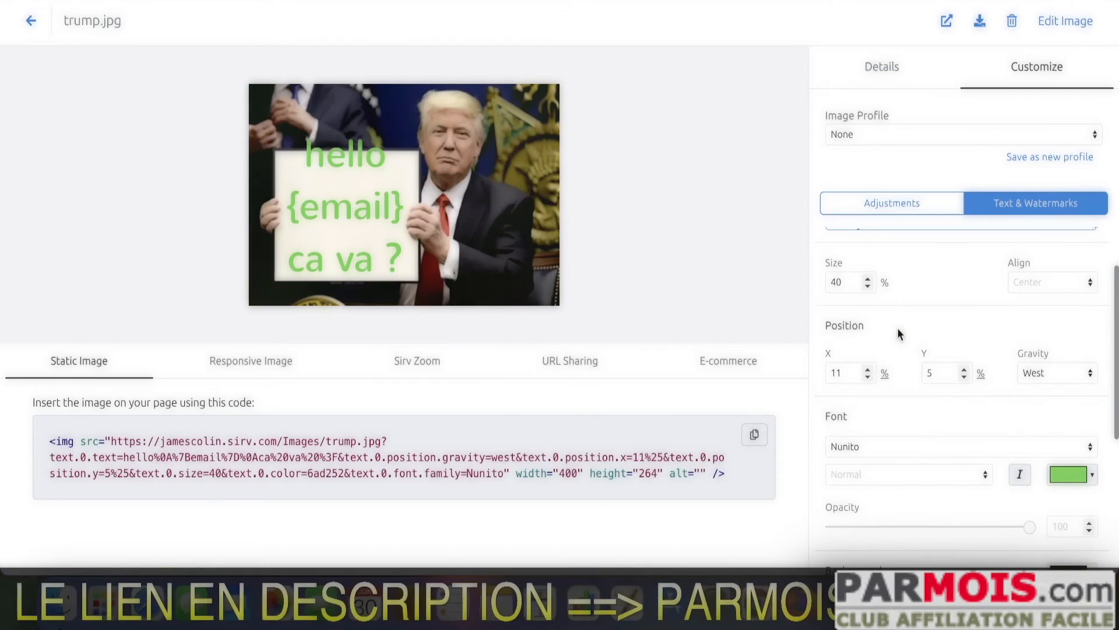
{"action": "scroll", "coordinate": [898, 328], "scroll_direction": "up", "scroll_amount": 2}
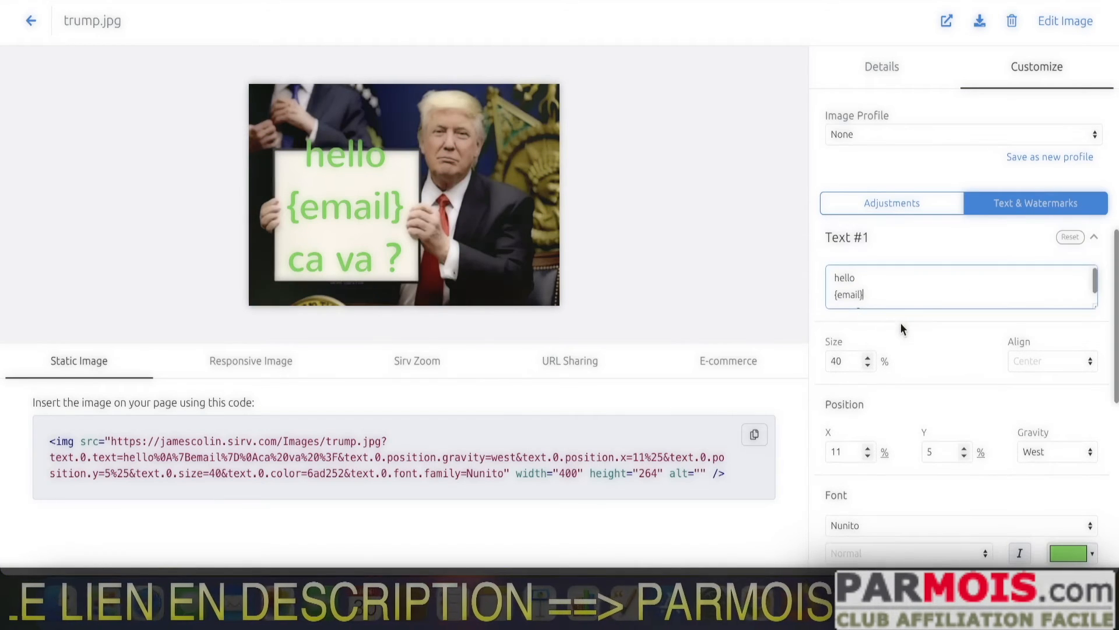
{"action": "left_click", "coordinate": [872, 291]}
{"action": "key", "text": "BackSpace"}
{"action": "key", "text": "BackSpace"}
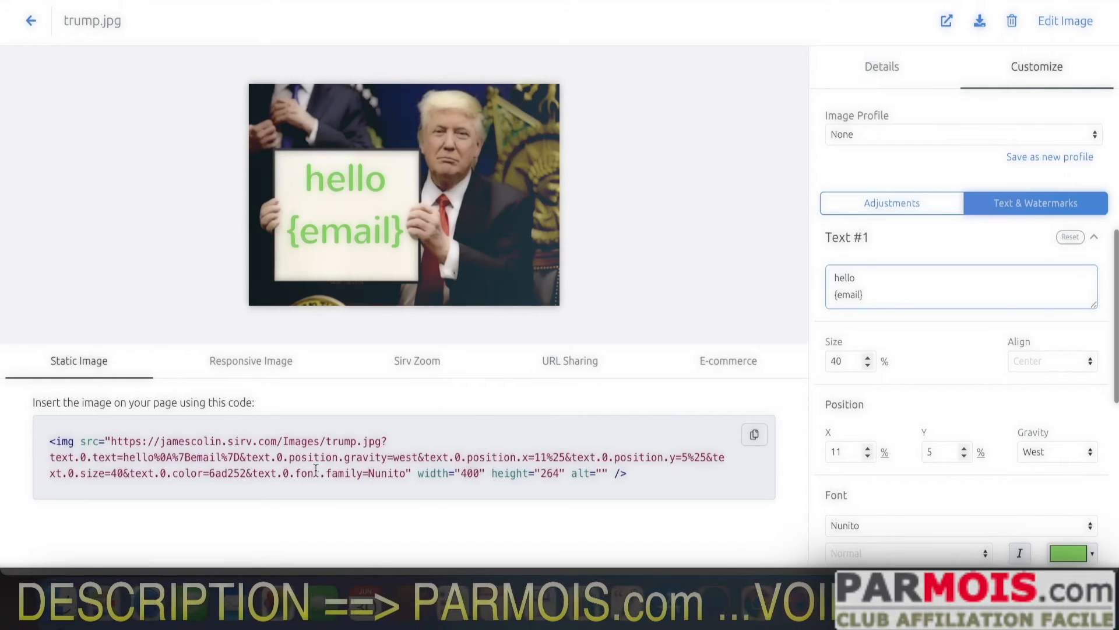
Step: Highlight the encoded braces %7B and %7D around email in the static image code
{"action": "left_click", "coordinate": [296, 455]}
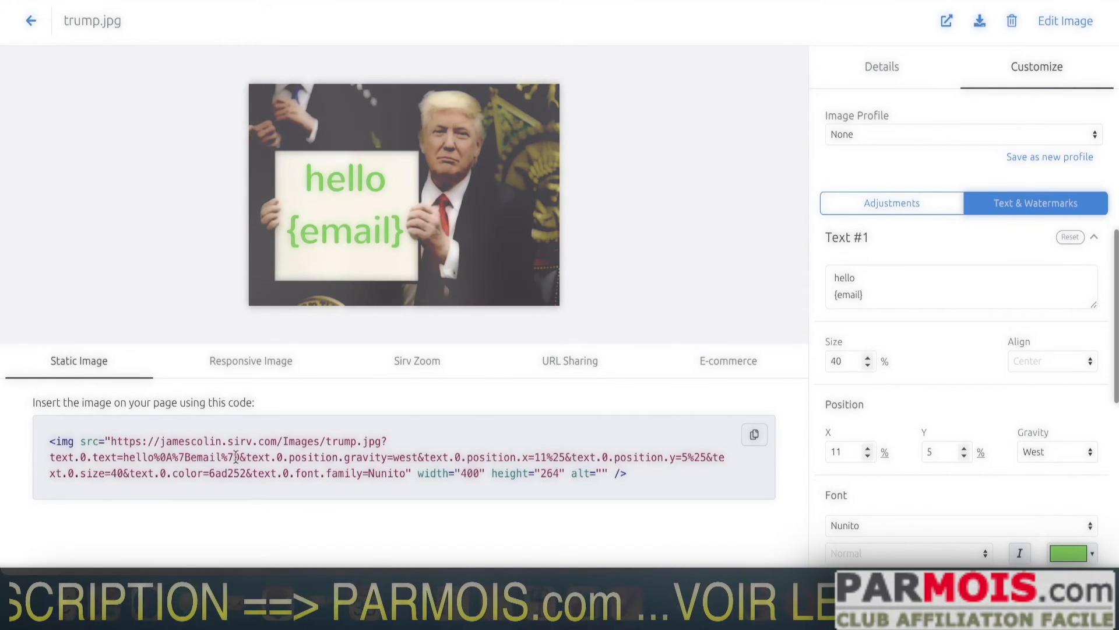
{"action": "mouse_move", "coordinate": [190, 457]}
{"action": "left_mouse_down"}
{"action": "mouse_move", "coordinate": [214, 454]}
{"action": "mouse_move", "coordinate": [174, 457]}
{"action": "left_mouse_up"}
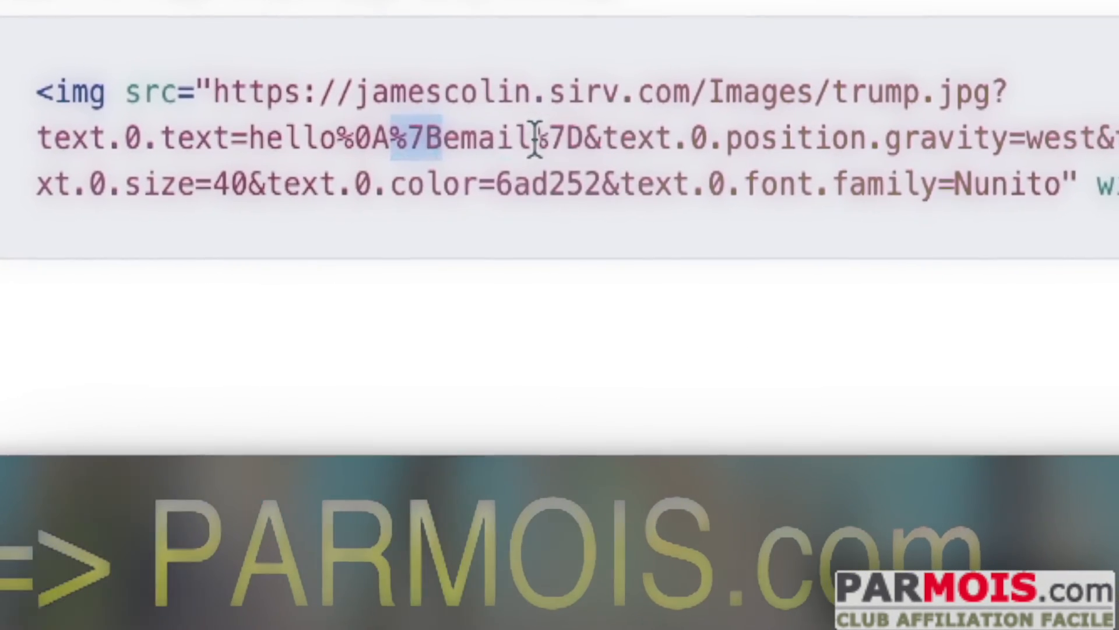
{"action": "left_click_drag", "start_coordinate": [576, 123], "coordinate": [622, 123]}
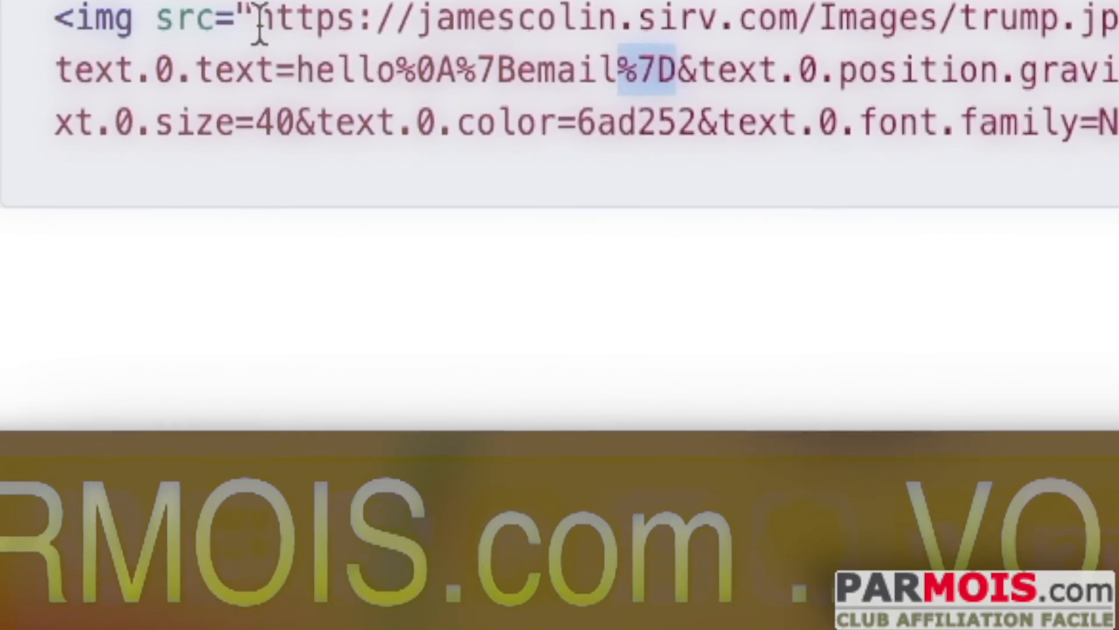
Step: Select the full image source URL, switch to the email editor, and view the welcome image's URL property without saving changes
{"action": "left_click_drag", "start_coordinate": [259, 22], "coordinate": [954, 226]}
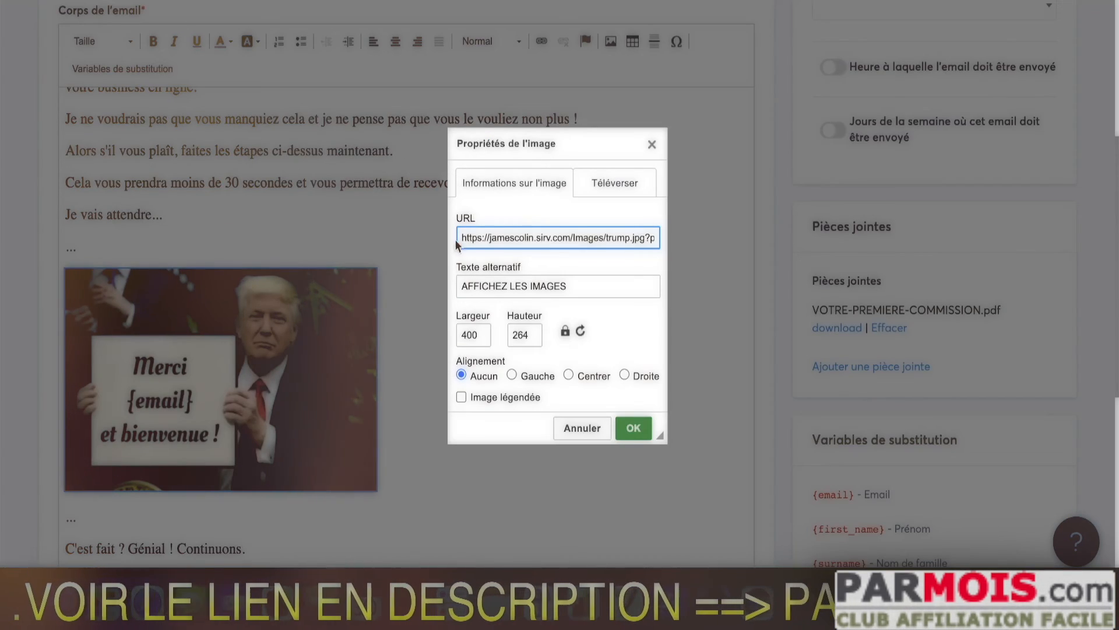
{"action": "left_click", "coordinate": [583, 429]}
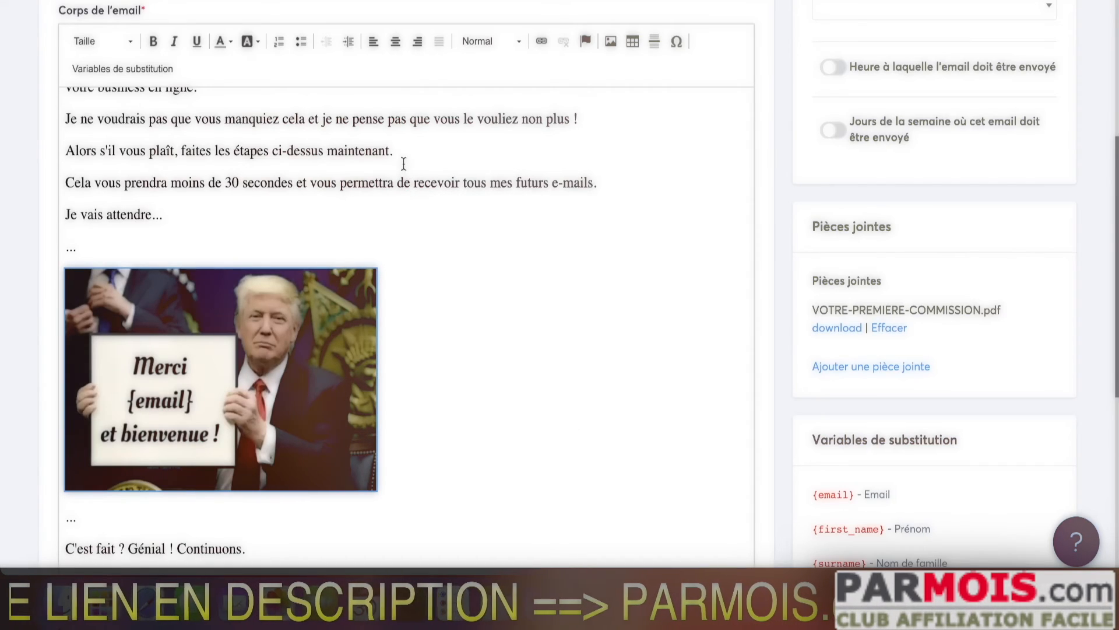